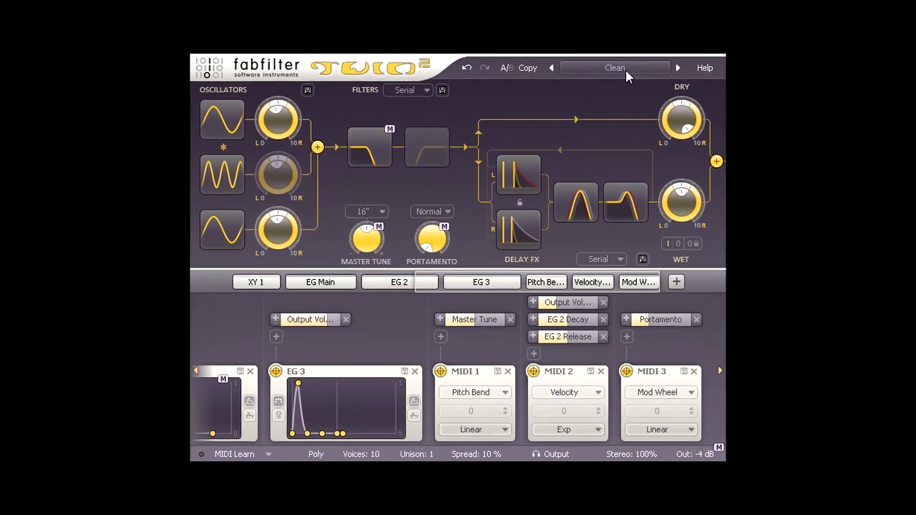
Reload the Clean preset, switch Filter 1 off, and expand the detailed oscillator panel.
left_click(625, 68)
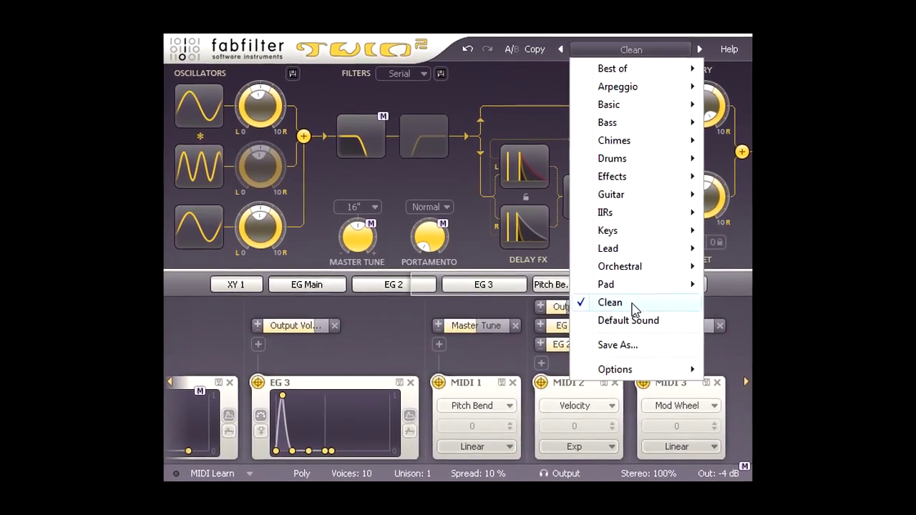
left_click(633, 304)
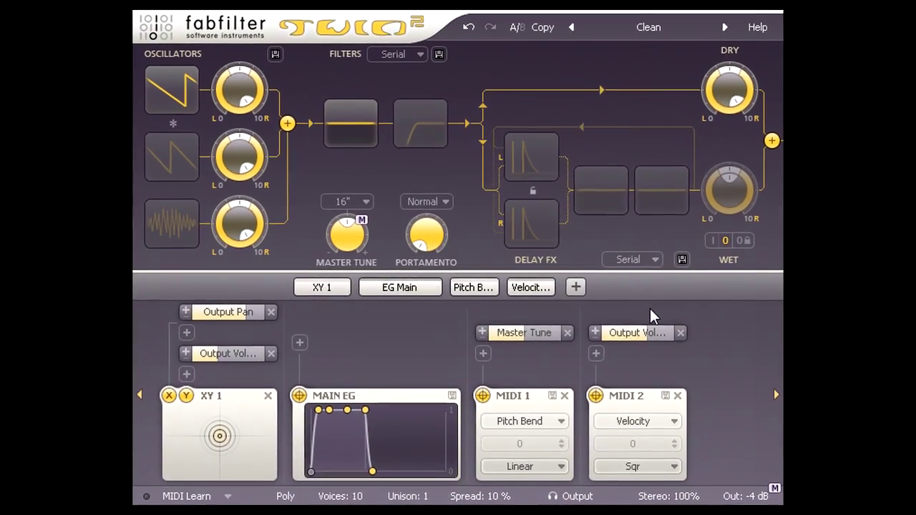
left_click(331, 109)
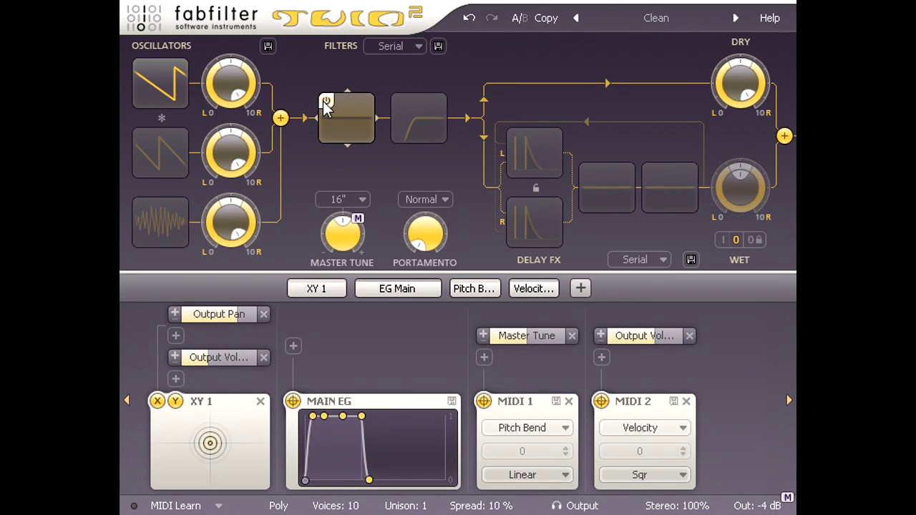
left_click(158, 81)
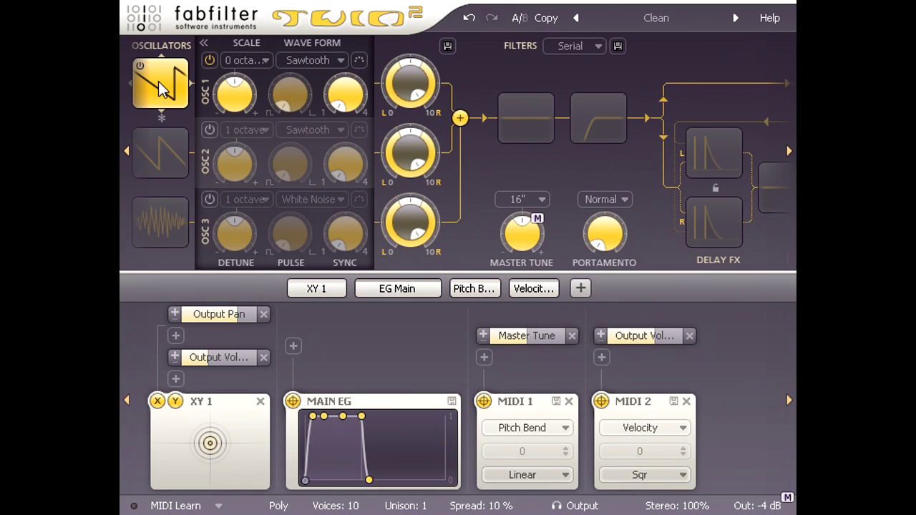
Set oscillator 1 to Sine, switch on oscillator 2 and make it Sine too.
left_click(311, 62)
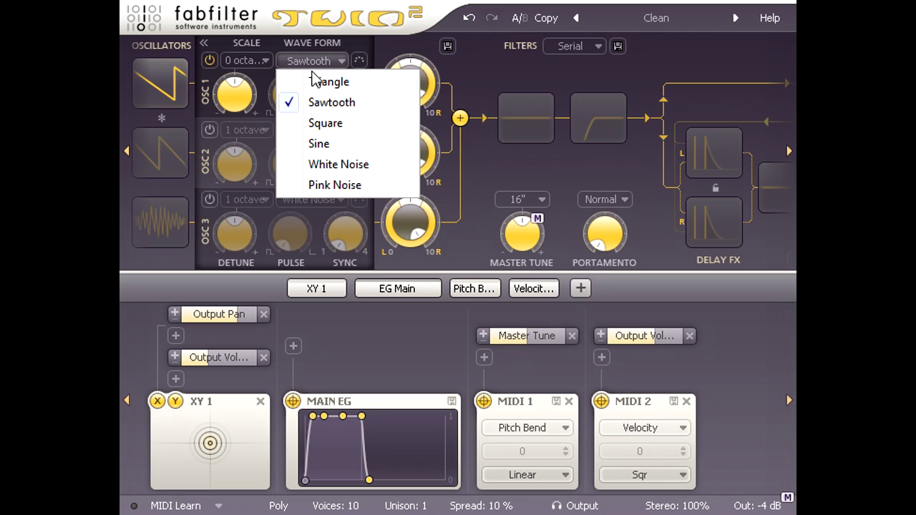
left_click(342, 144)
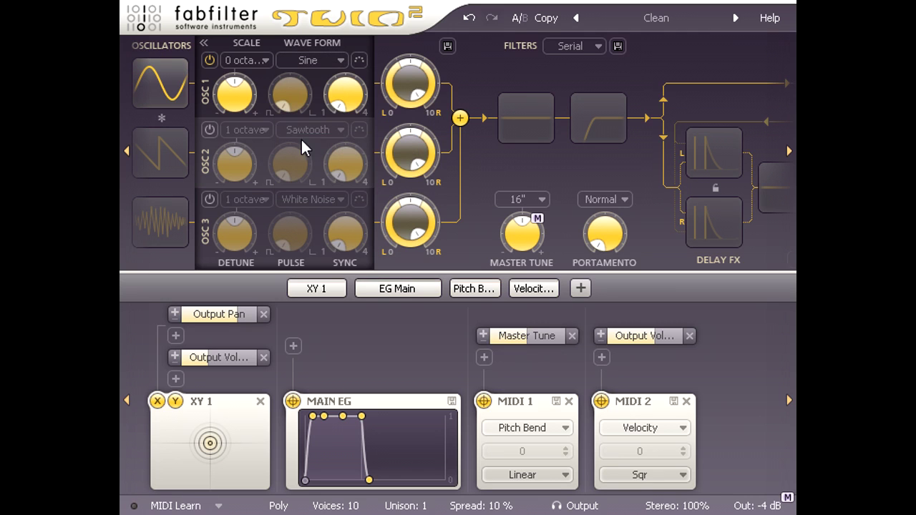
left_click(209, 130)
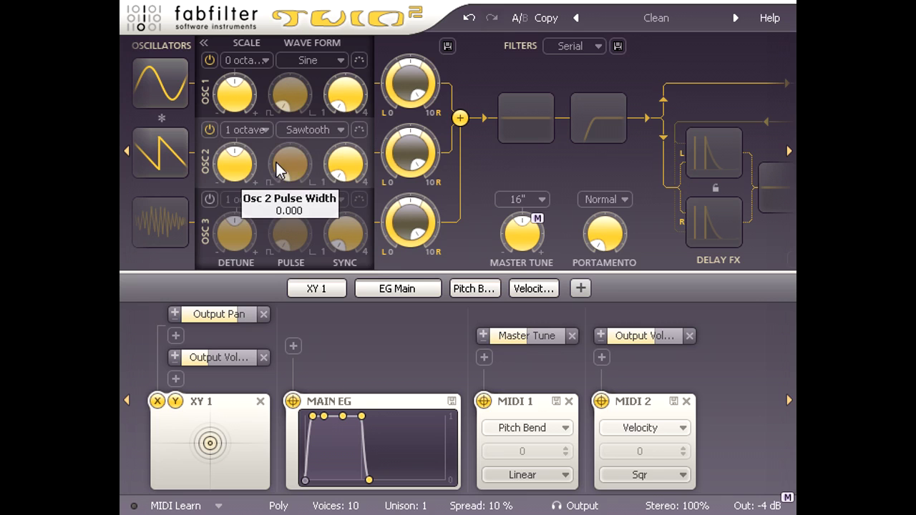
left_click(330, 130)
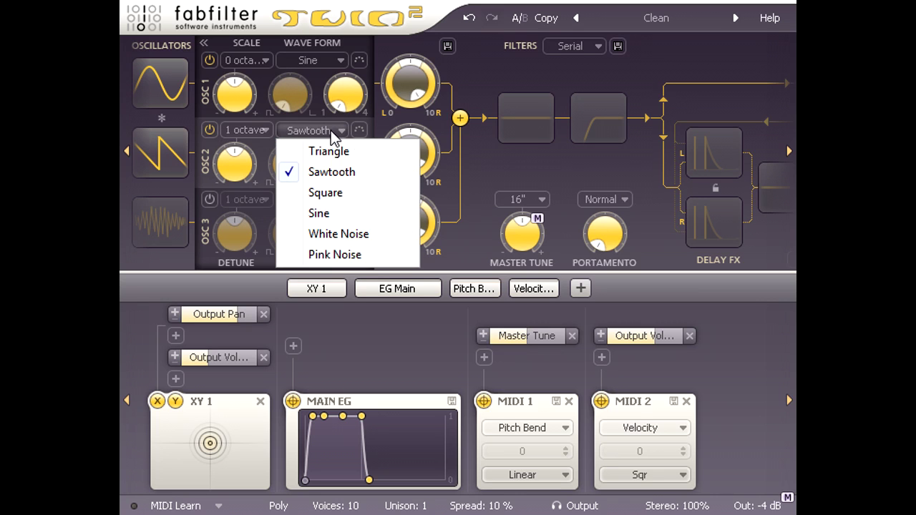
left_click(355, 209)
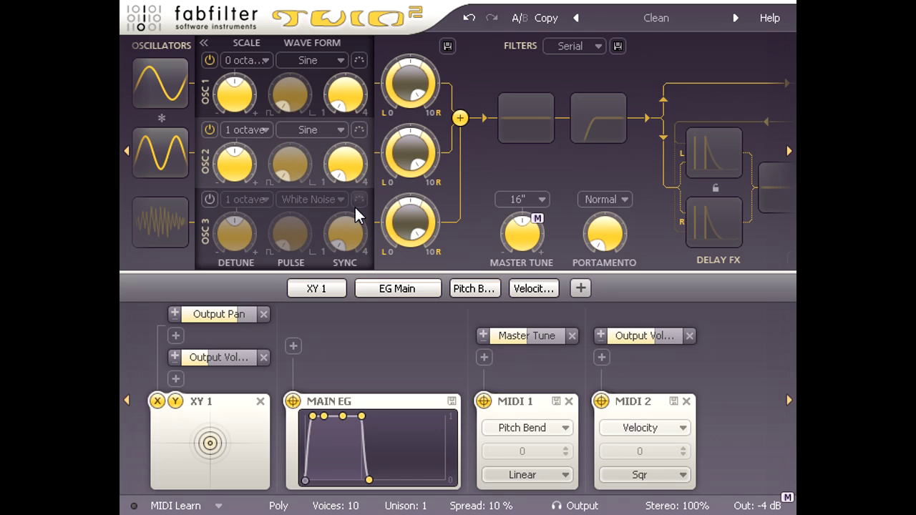
Set oscillator 2 level to about -8 dB and detune it up to 0.460 octaves.
left_click_drag(409, 159, 404, 272)
left_click_drag(408, 109, 411, 229)
left_click_drag(248, 165, 255, 121)
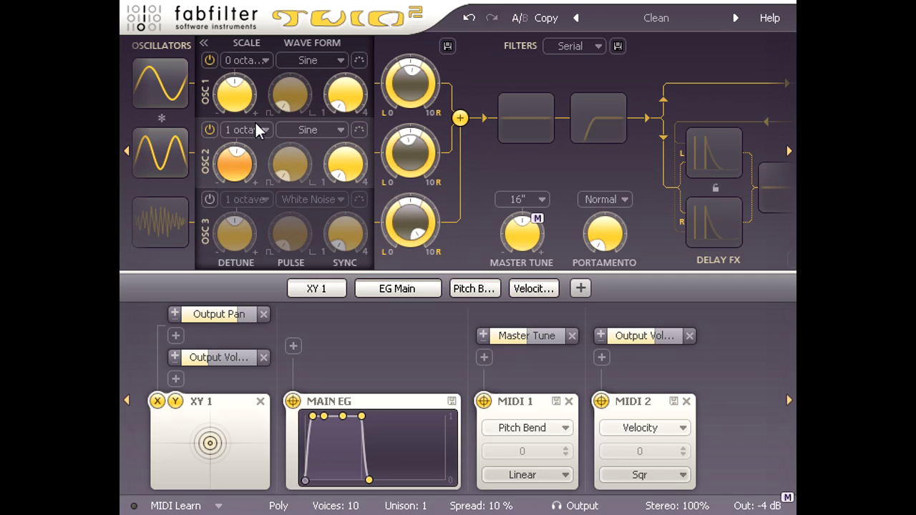
Multiply oscillators 1 and 2, set osc 1 to -6.40 dB, and set osc 2 to -0.651 detune, 2 octaves.
left_click(162, 117)
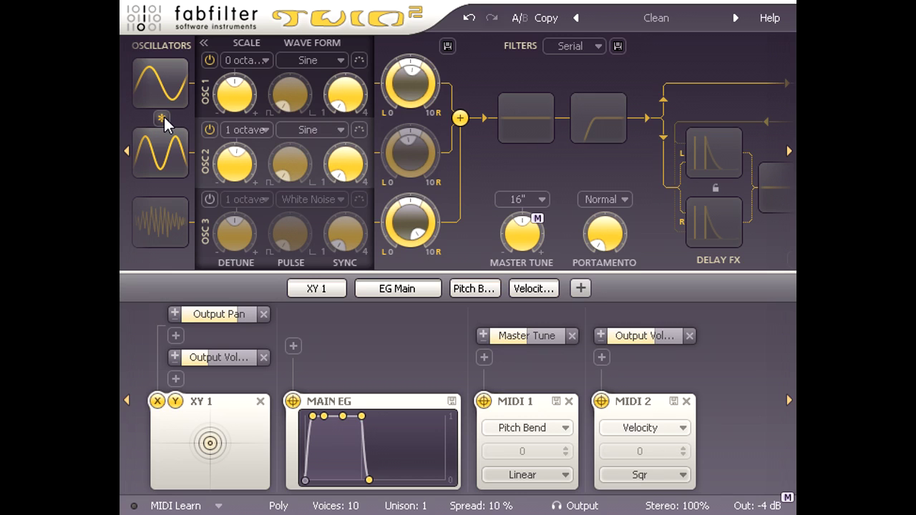
mouse_move(405, 157)
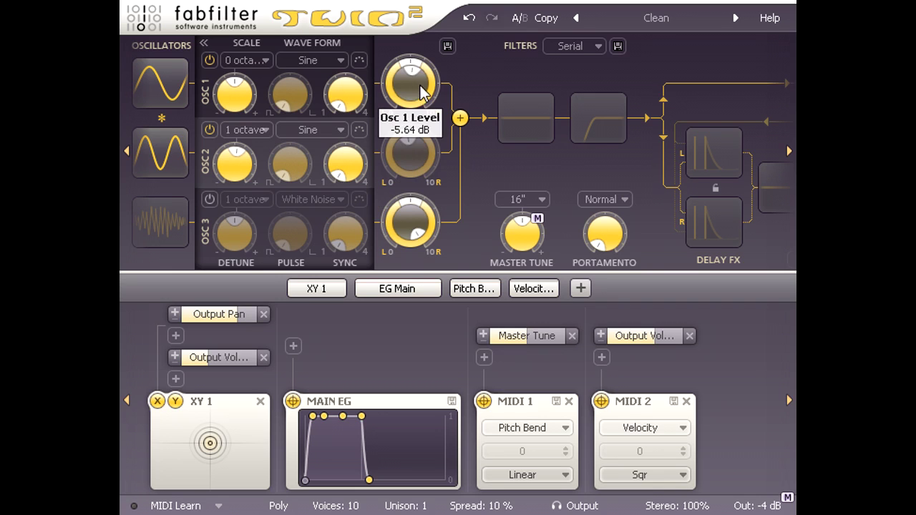
mouse_move(420, 85)
left_mouse_down()
mouse_move(414, 114)
mouse_move(412, 73)
mouse_move(413, 154)
mouse_move(413, 98)
left_mouse_up()
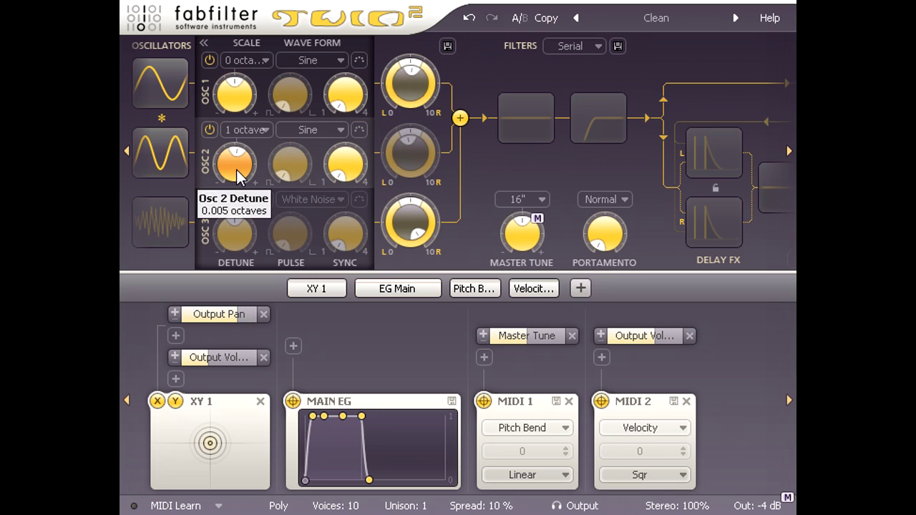
left_click_drag(237, 171, 246, 107)
left_click(245, 129)
left_click(279, 193)
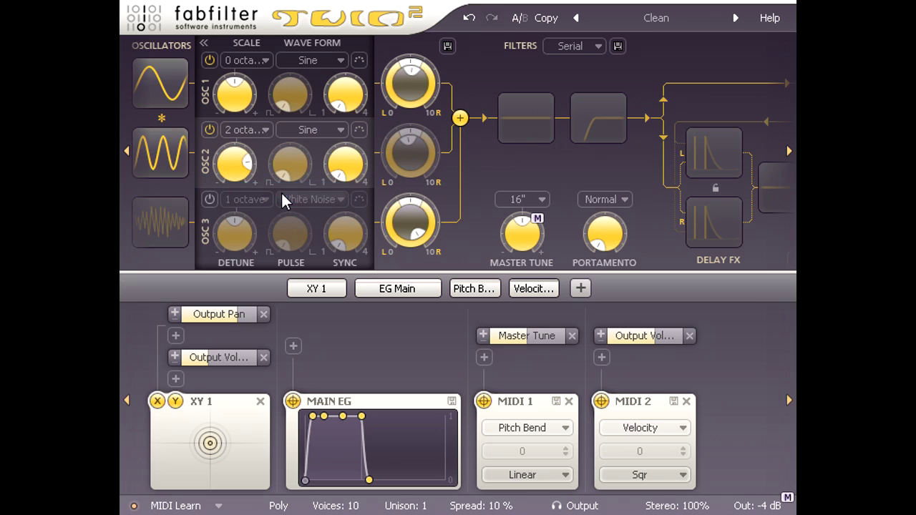
Switch on oscillator 3 as a Sine at 0 octaves with level -2.50 dB.
left_click(304, 198)
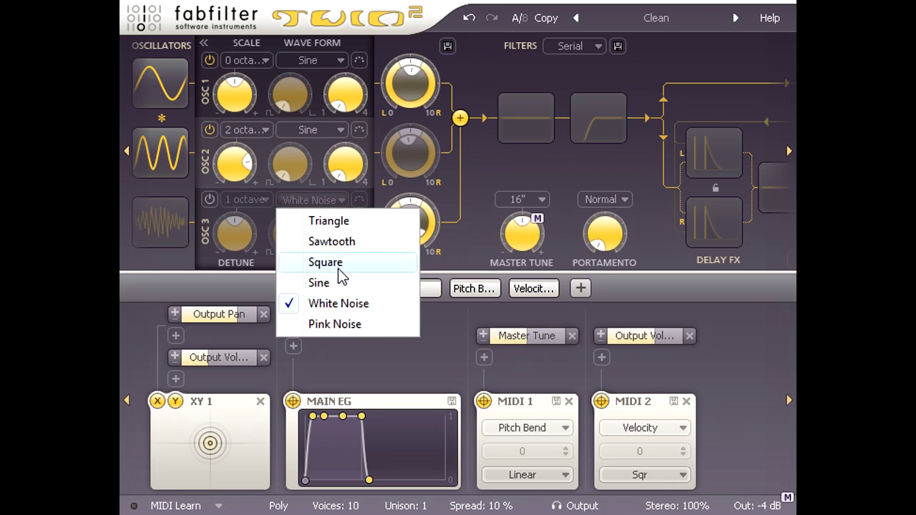
left_click(340, 287)
left_click(262, 203)
left_click(255, 219)
left_click(209, 200)
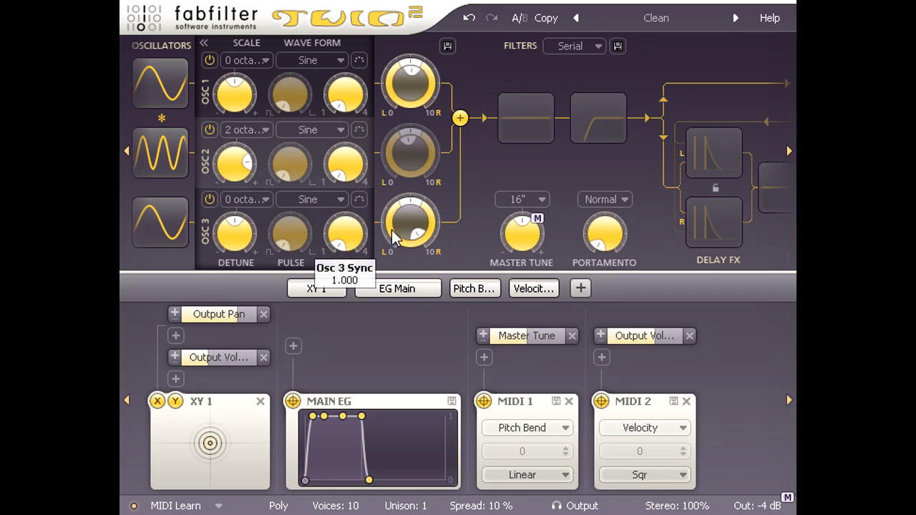
left_click_drag(410, 221, 401, 306)
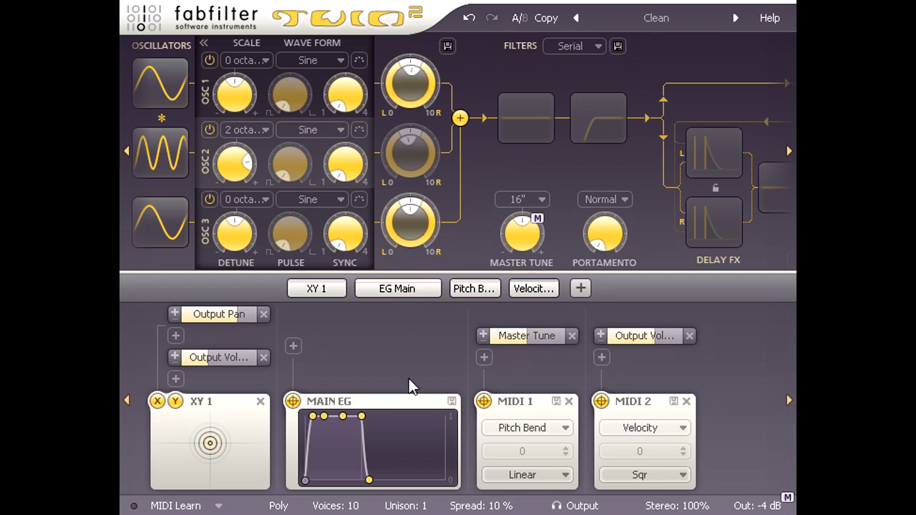
Lengthen the main envelope release to about 2.9 seconds and drop its sustain to -INF dB.
mouse_move(322, 413)
mouse_move(369, 482)
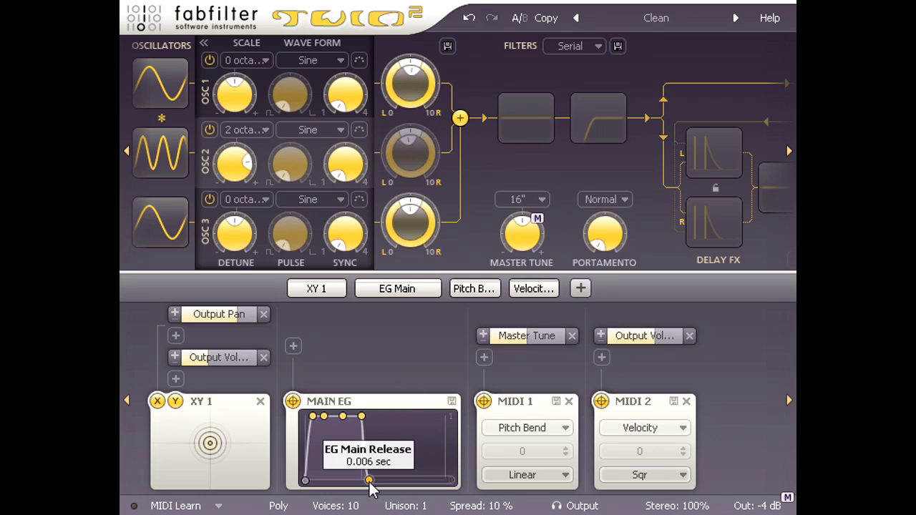
left_click_drag(373, 482, 406, 484)
left_click_drag(343, 417, 360, 482)
mouse_move(326, 481)
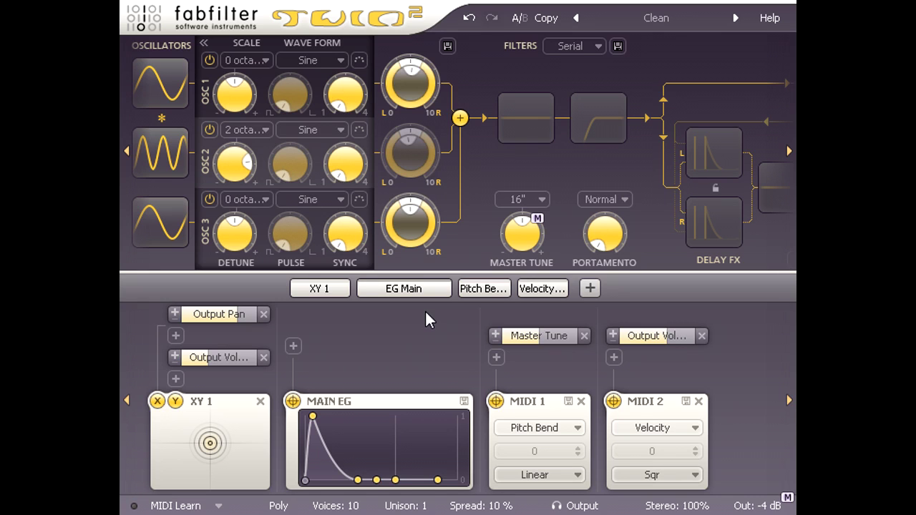
Switch on Filter 1 with the Metal style and lower its cutoff to roughly 195 Hz.
left_click(522, 131)
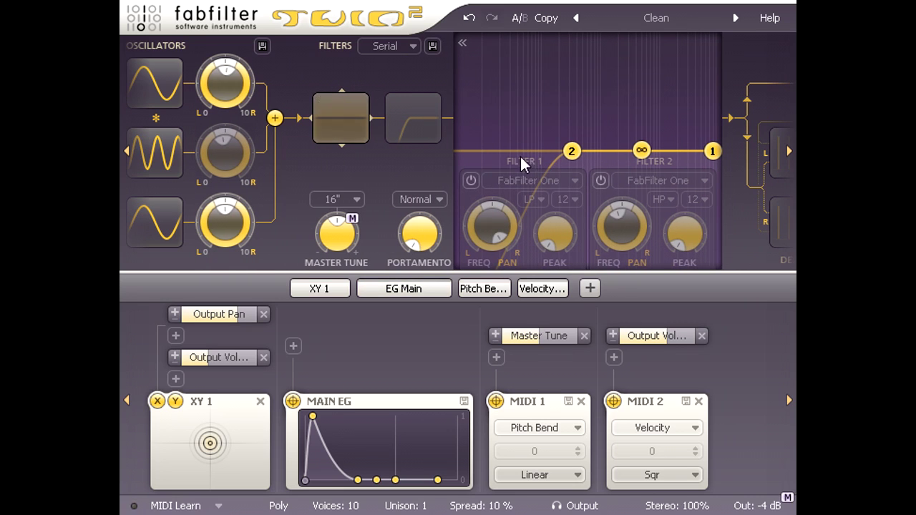
left_click(471, 181)
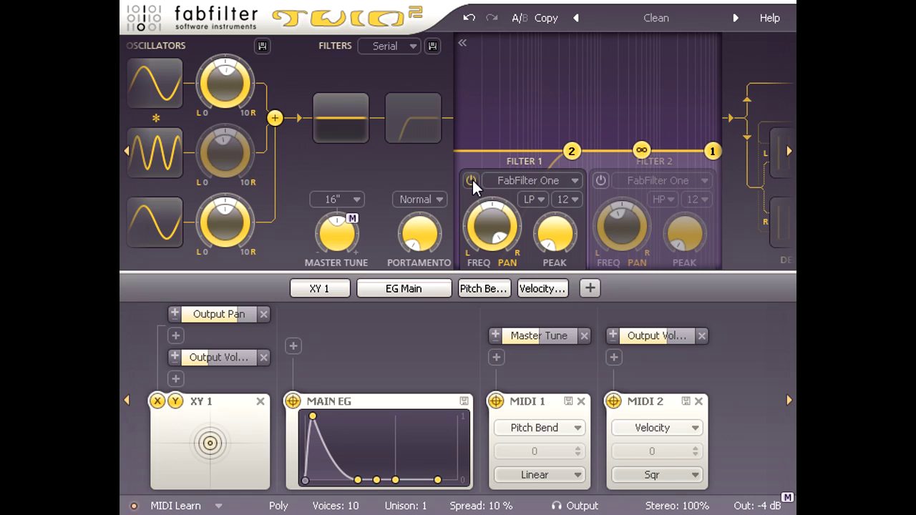
left_click(524, 185)
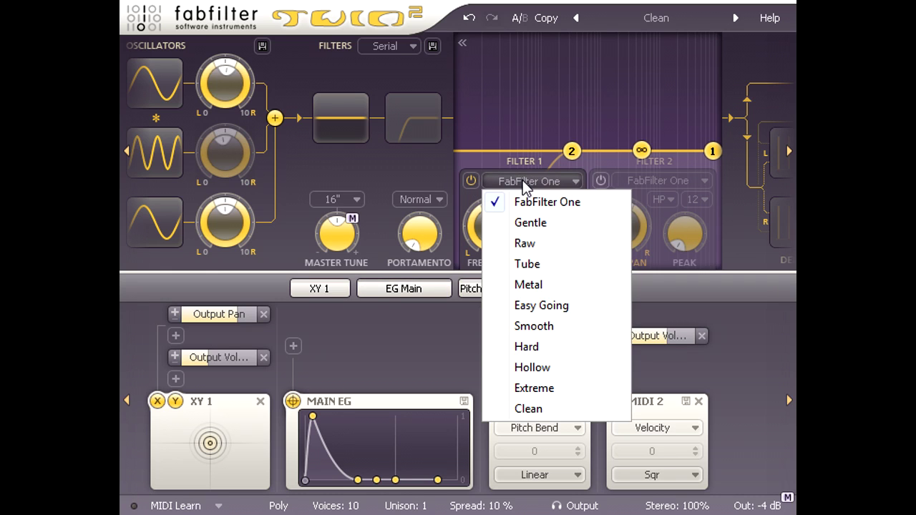
left_click(581, 293)
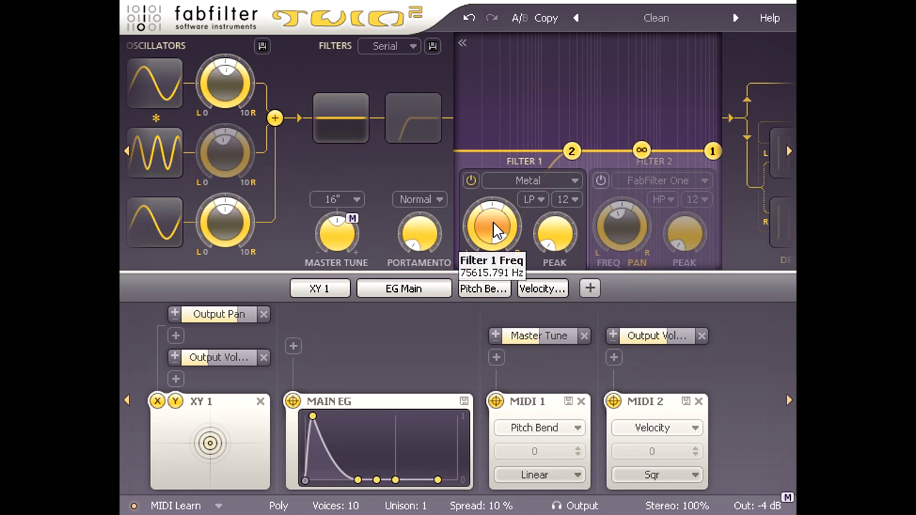
left_click_drag(496, 231, 484, 428)
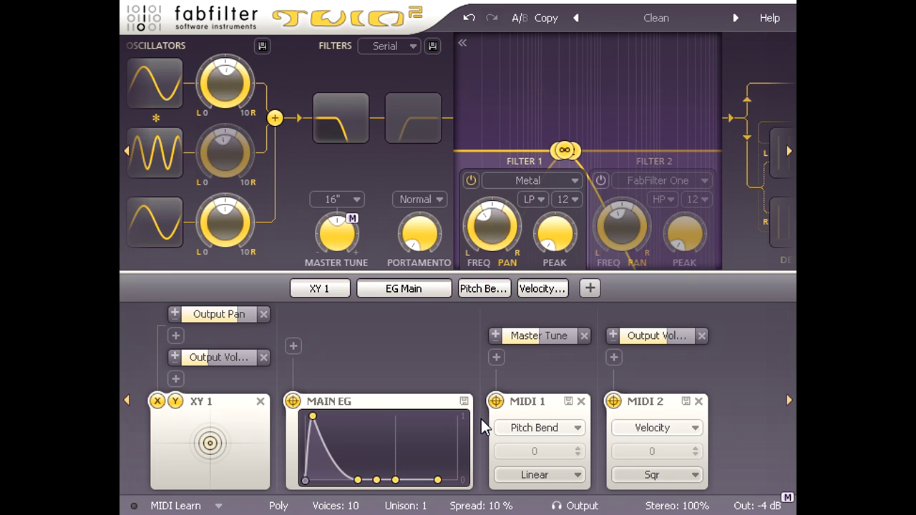
Add envelope EG 2 and route it to Filter 1's frequency at amount 0.526.
left_click(590, 288)
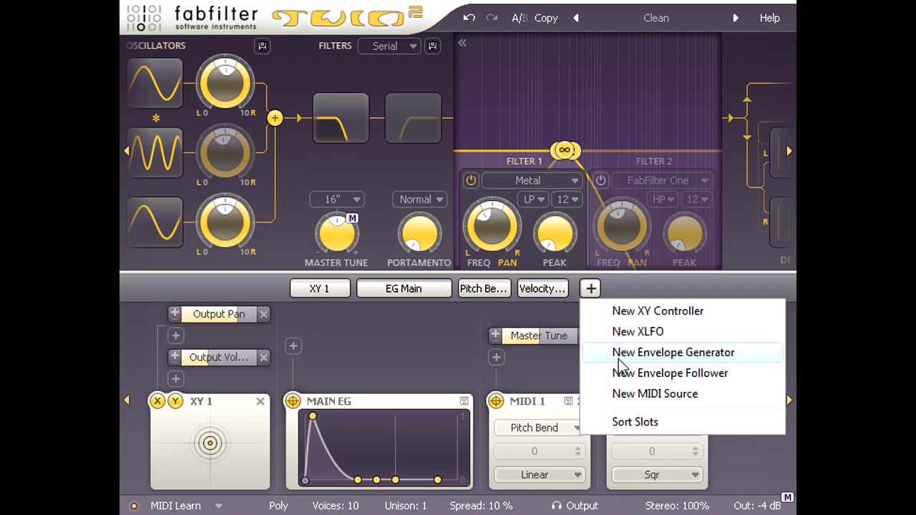
left_click(639, 361)
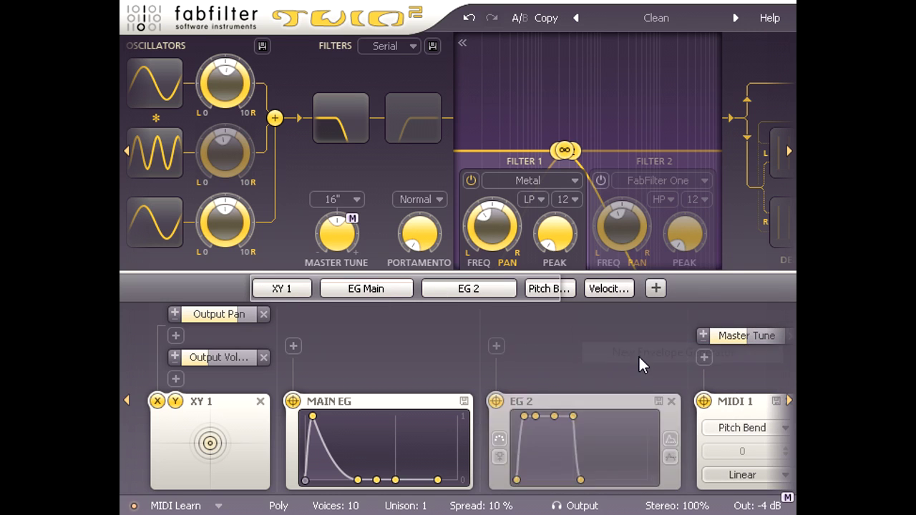
left_click_drag(496, 401, 492, 228)
left_click_drag(535, 340, 604, 337)
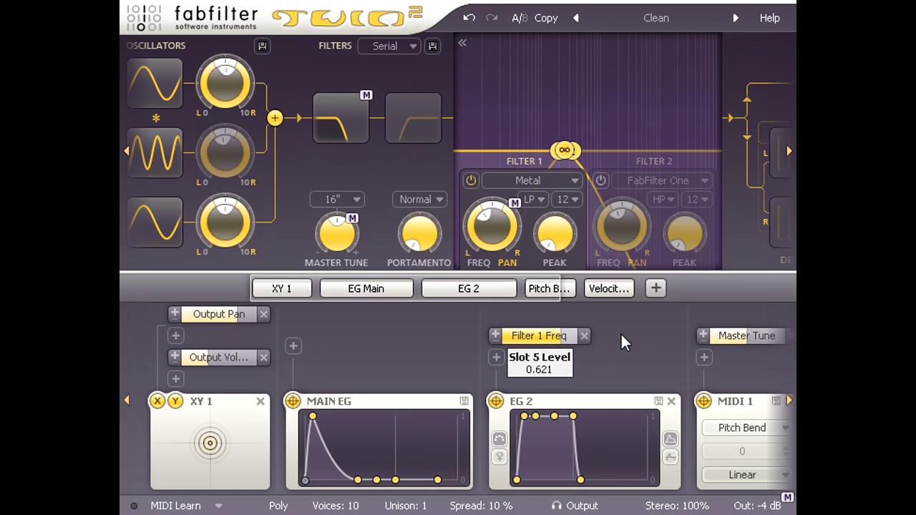
Set EG 2's release to 1.650 seconds and its sustain to -Inf dB.
mouse_move(582, 483)
left_click_drag(582, 483, 607, 486)
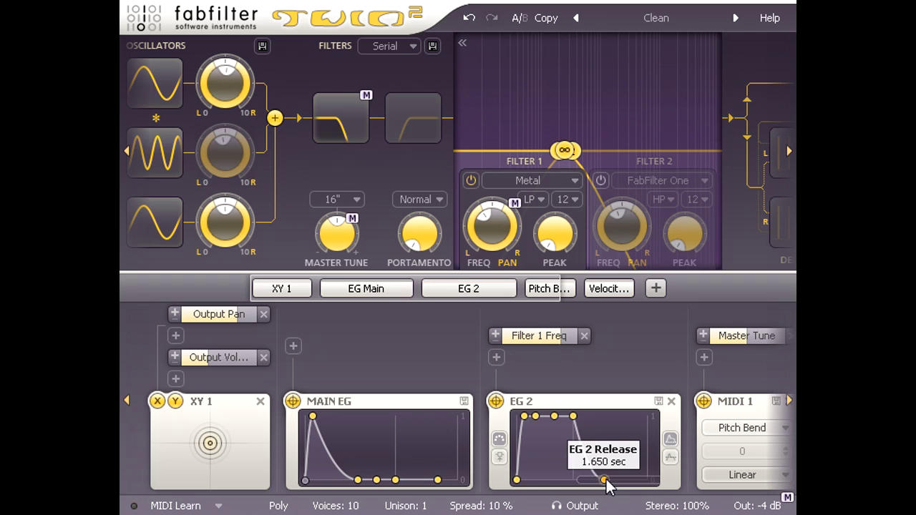
left_click_drag(563, 416, 558, 490)
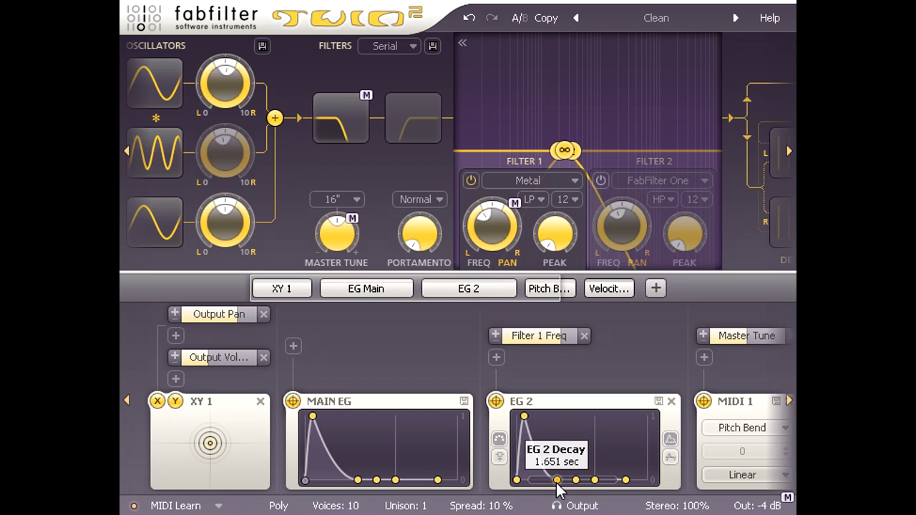
Lower velocity's output volume modulation amount to 0.125.
left_click(601, 291)
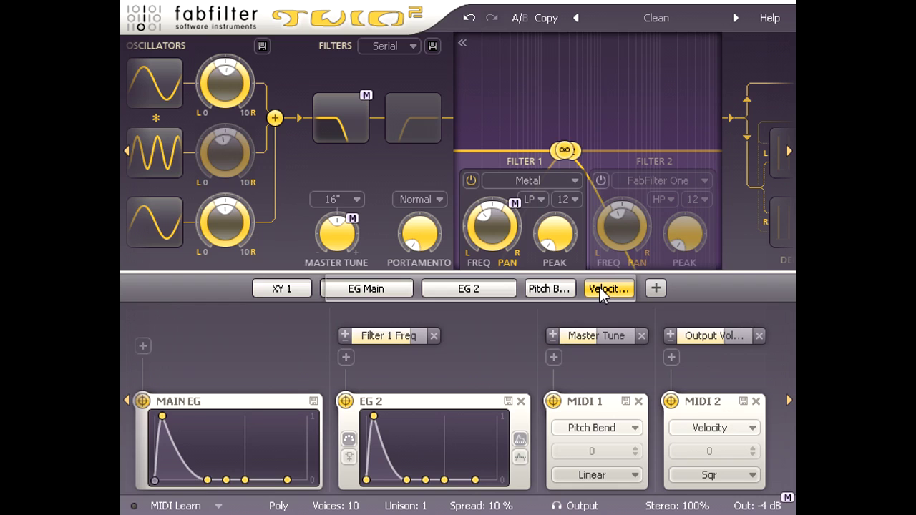
mouse_move(687, 337)
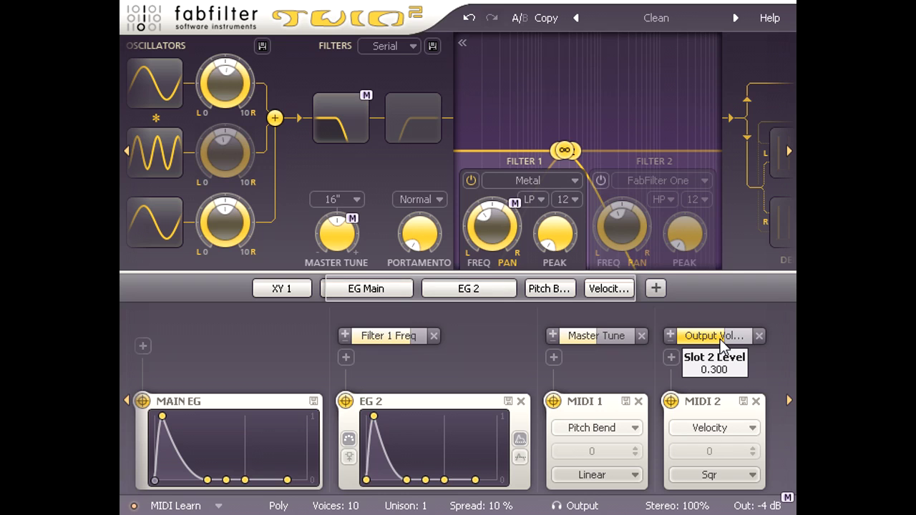
left_click_drag(720, 346, 617, 346)
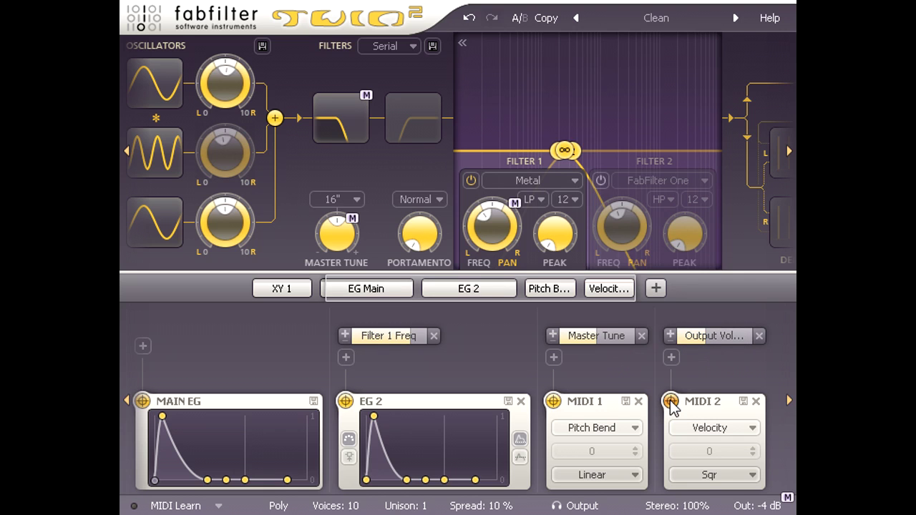
Link velocity to EG 2's decay and release times, using an exponential response curve.
left_click_drag(670, 402, 408, 485)
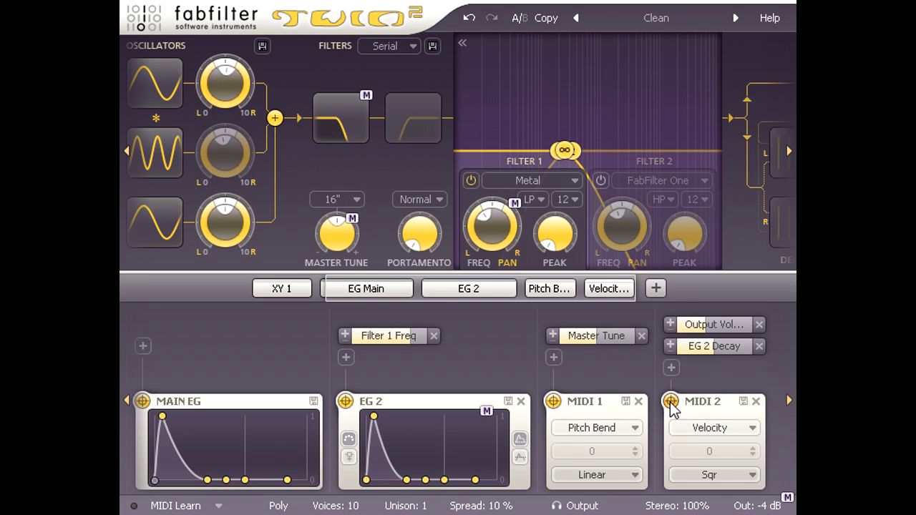
left_click_drag(670, 401, 478, 488)
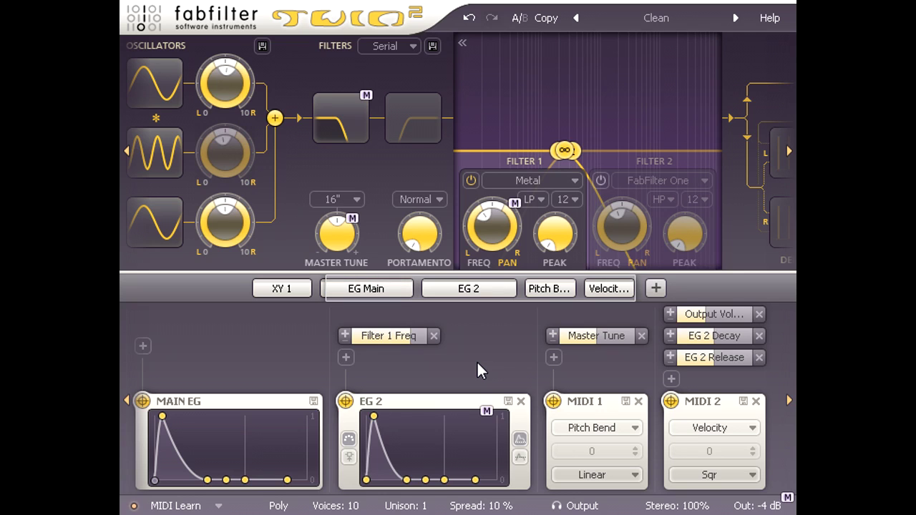
left_click(726, 475)
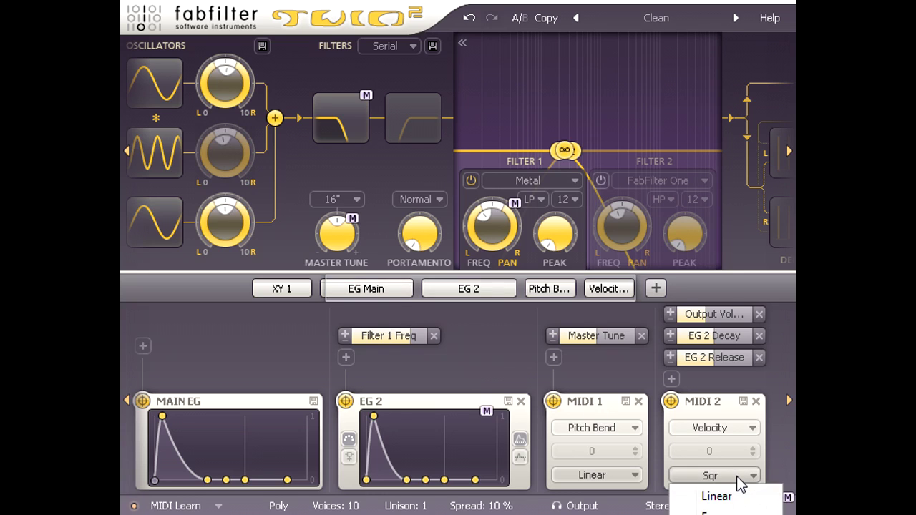
left_click(709, 510)
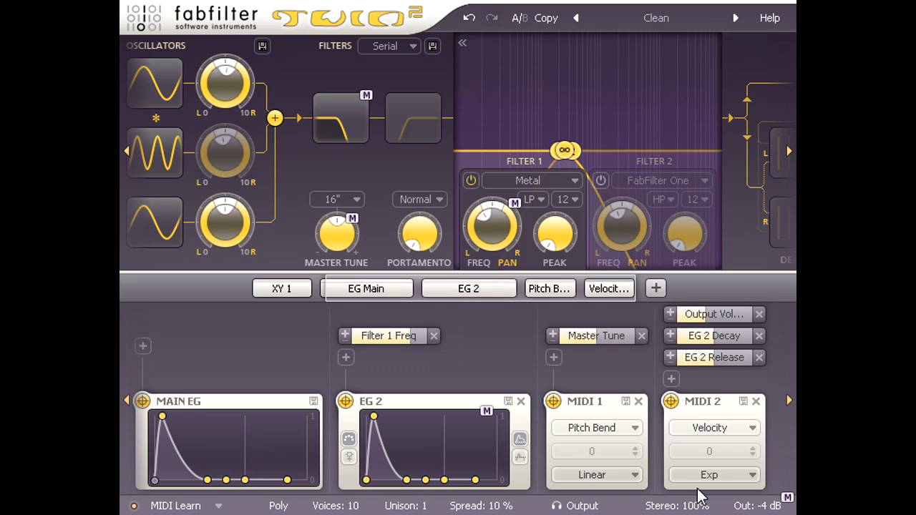
Add EG 3 with sustain at -INF and route it to output volume at 0.884.
left_click(654, 289)
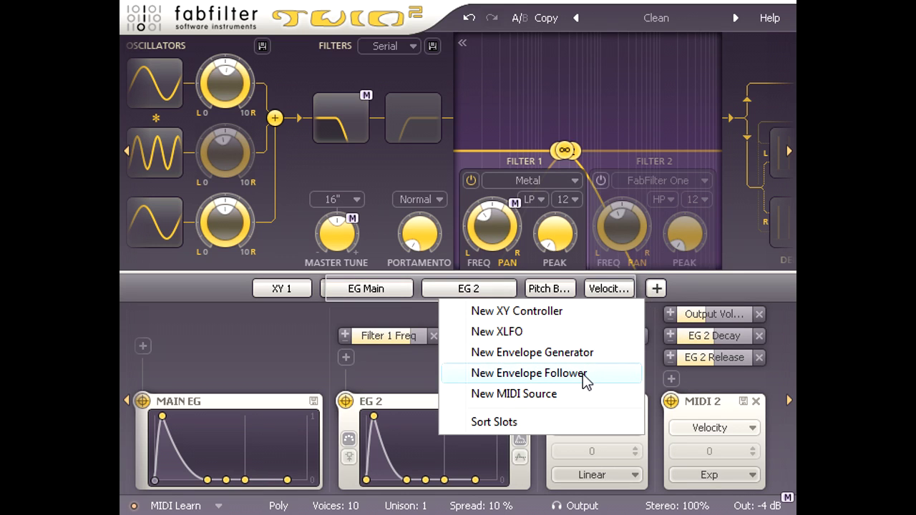
left_click(584, 354)
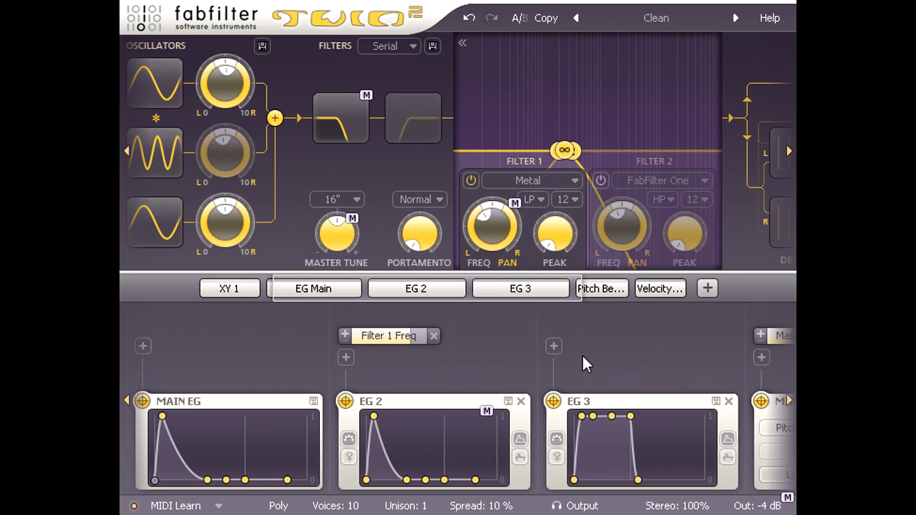
left_click_drag(611, 417, 612, 501)
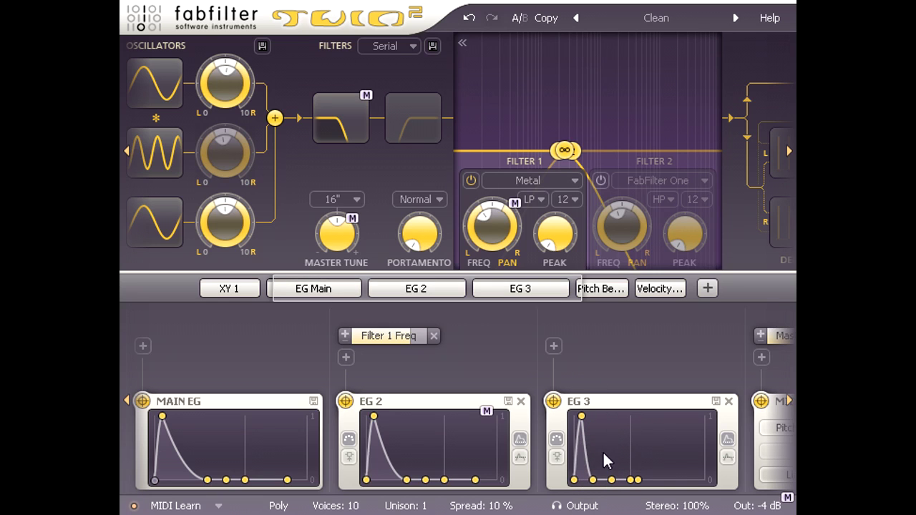
mouse_move(639, 485)
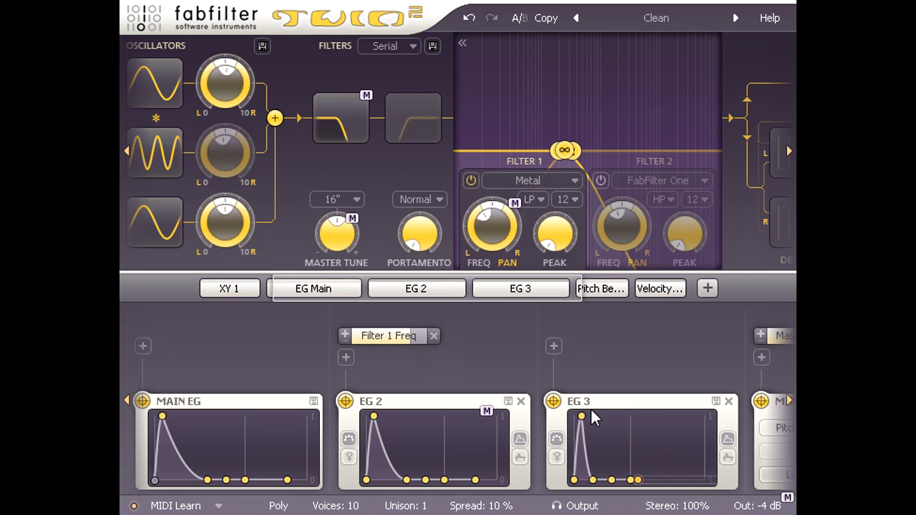
mouse_move(559, 408)
left_click_drag(559, 408, 761, 472)
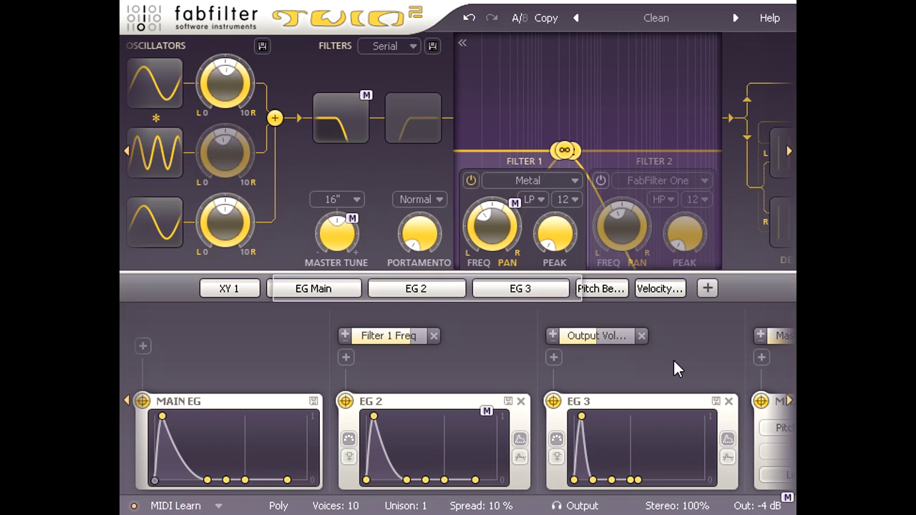
left_click_drag(597, 336, 680, 344)
Load the Long Filtered Delay 2 preset into the delay effect.
left_click(463, 44)
left_click(688, 260)
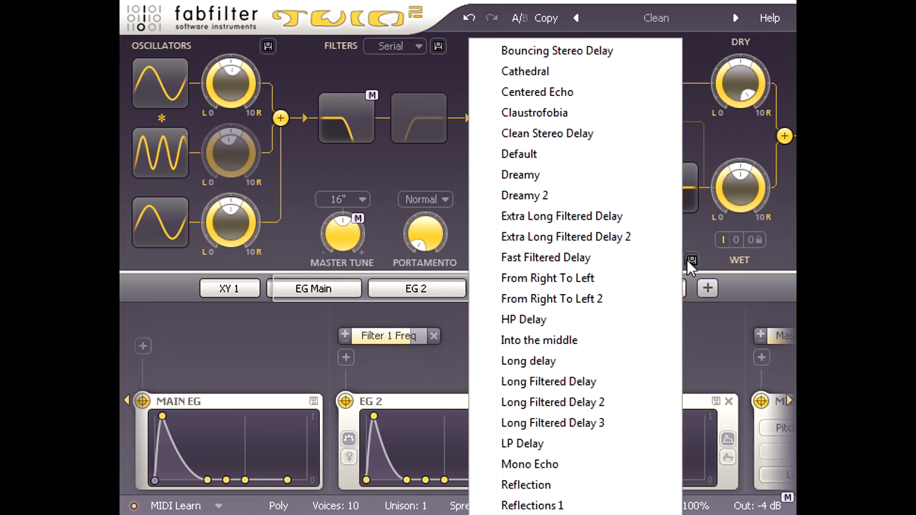
left_click(554, 405)
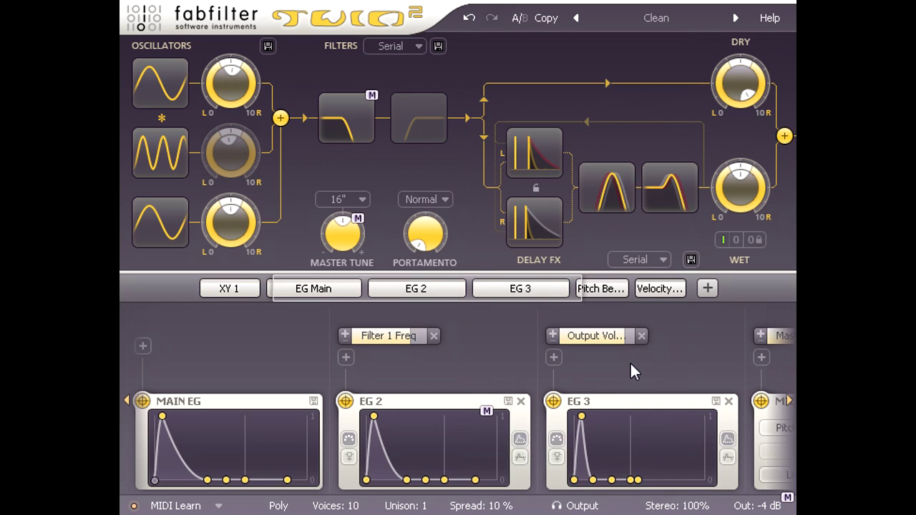
Turn down the delay wet level and add a mod-wheel source modulating portamento at about 0.1.
left_click_drag(740, 185, 745, 236)
left_click(707, 289)
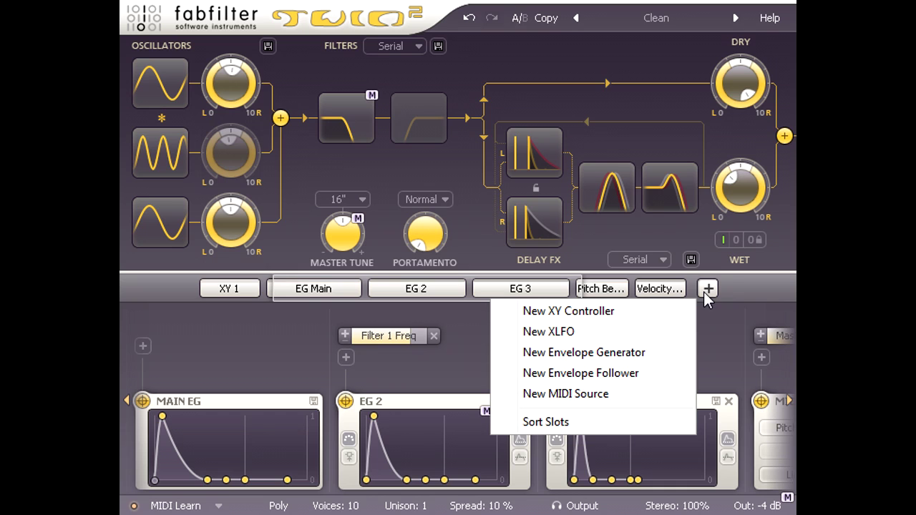
left_click(628, 394)
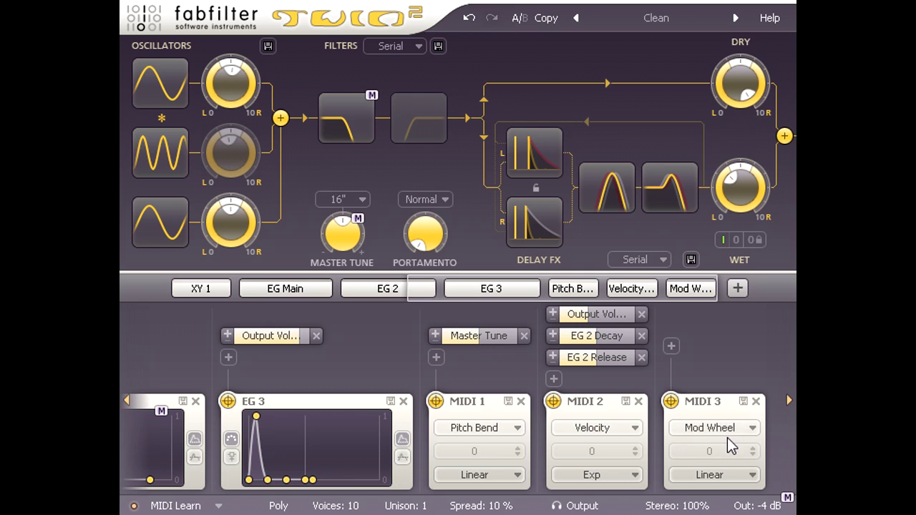
left_click_drag(670, 401, 431, 234)
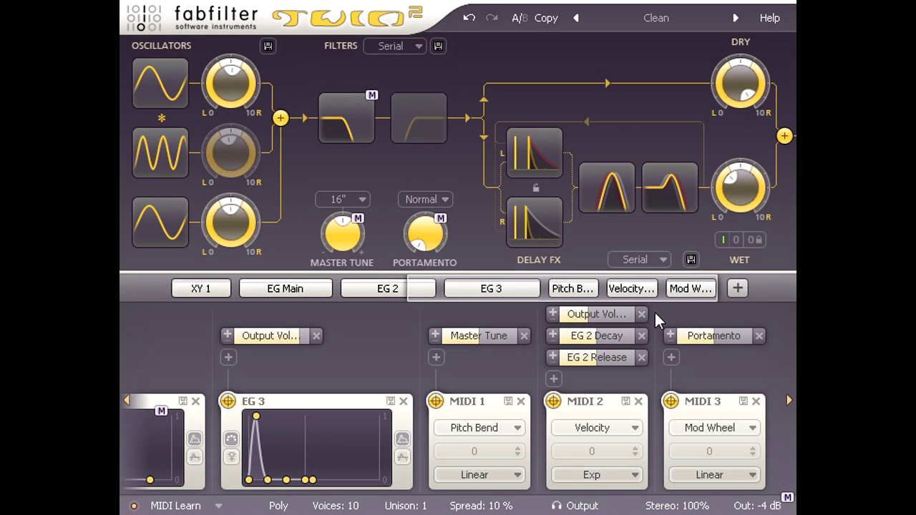
left_click_drag(704, 341, 659, 350)
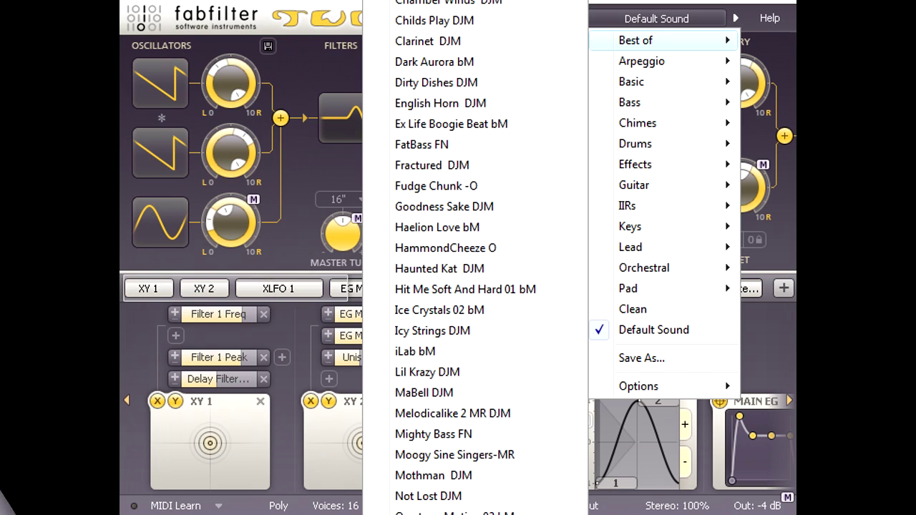
Scroll to the Best of presets and load RhytmicArp IN, replacing the sine patch.
scroll(465, 257, "down", 6)
scroll(465, 257, "down", 2)
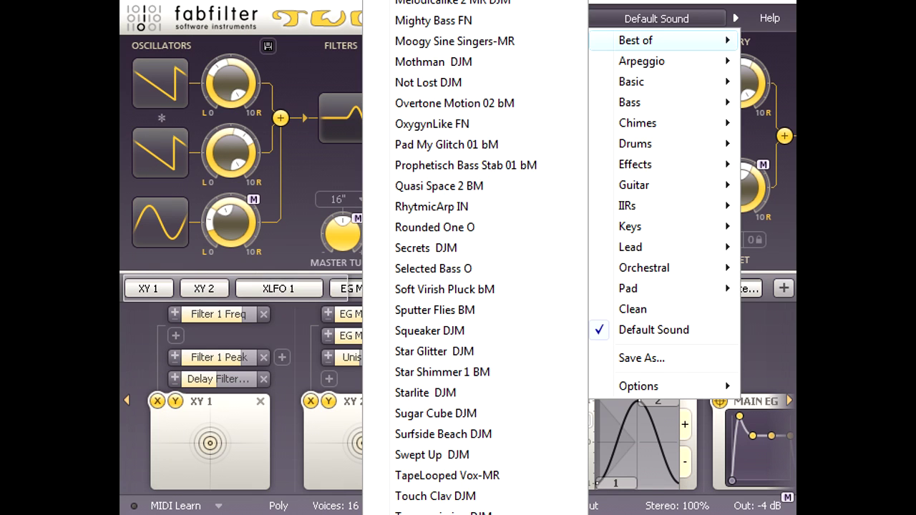
left_click(452, 211)
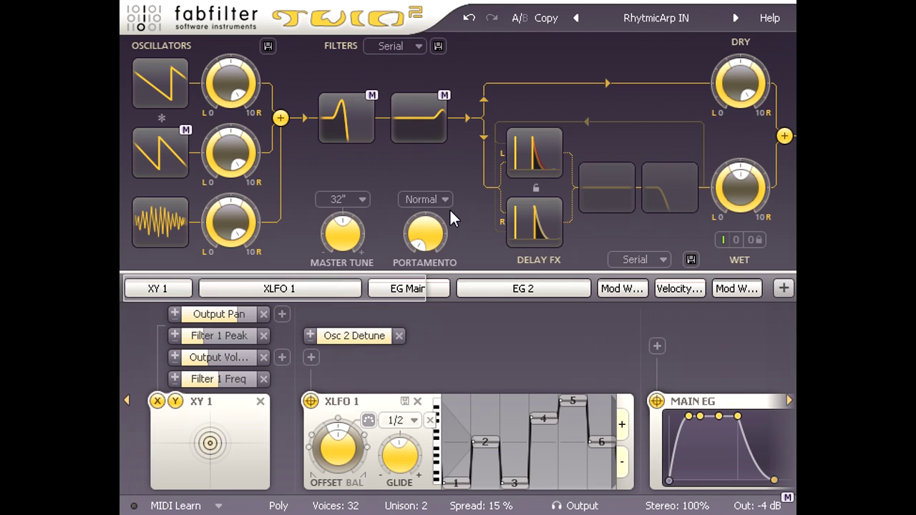
Set the delay effect's wet level to 0 and switch off Filter 2 and Filter 1.
left_click(738, 240)
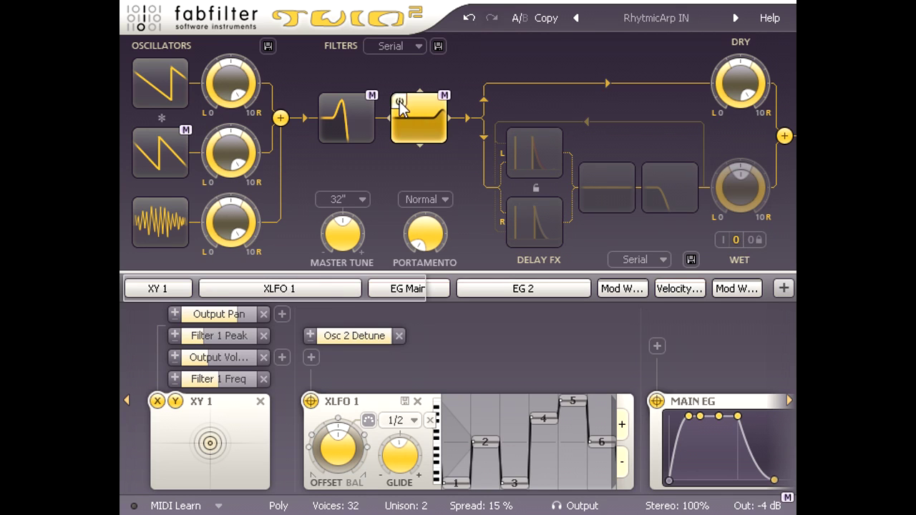
left_click(400, 104)
left_click(326, 102)
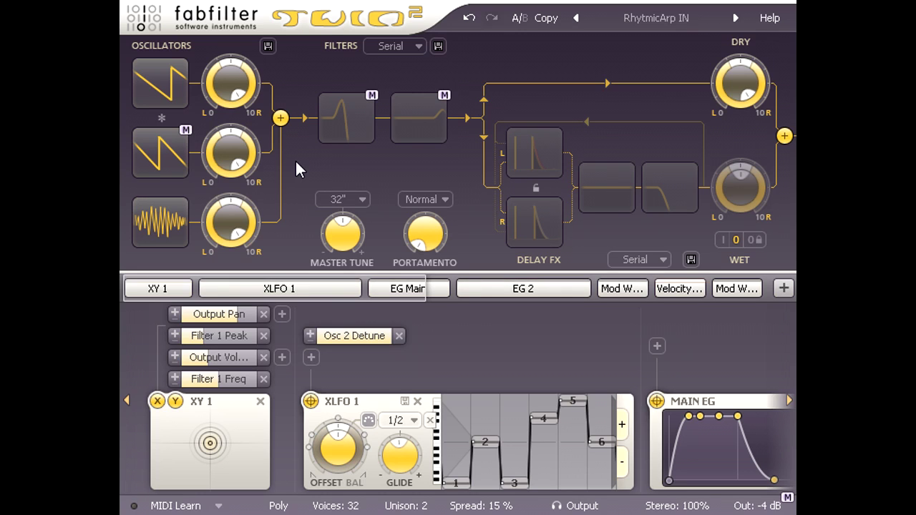
Switch off oscillators 3 and 2 and set unison to a single voice.
left_click(141, 206)
left_click(140, 138)
mouse_move(155, 85)
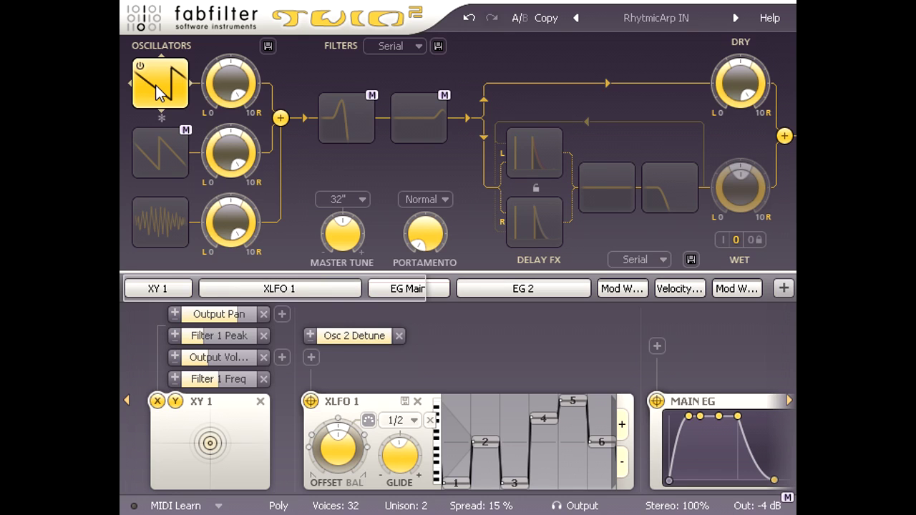
left_click(432, 505)
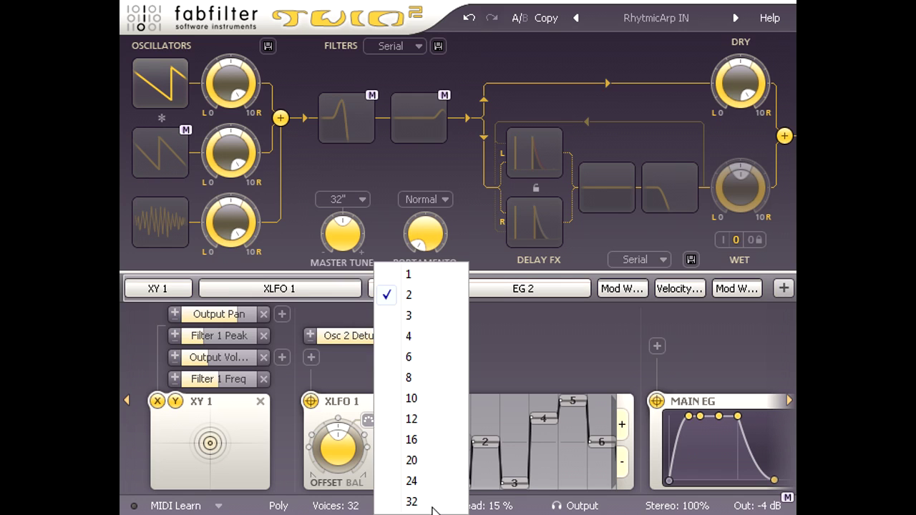
left_click(430, 278)
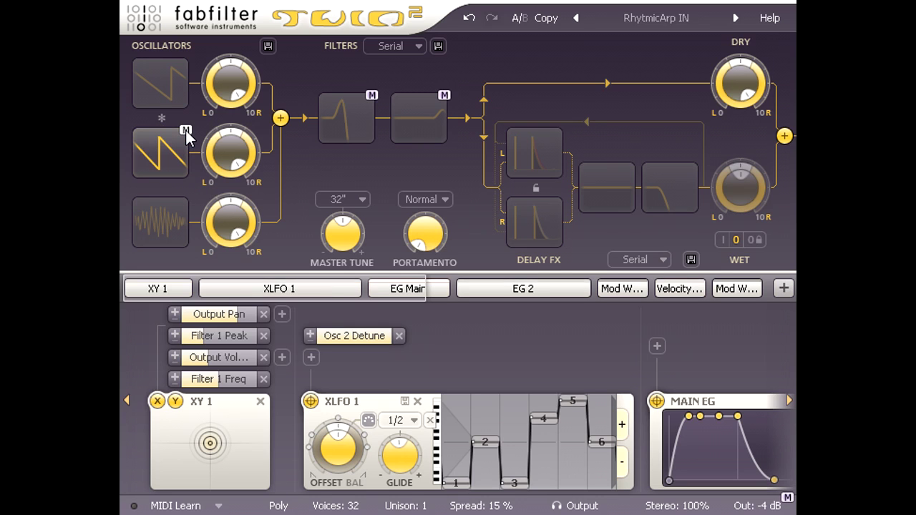
In the oscillator details, lower then raise XLFO 1's Osc 2 Detune amount to about 0.6.
left_click(166, 165)
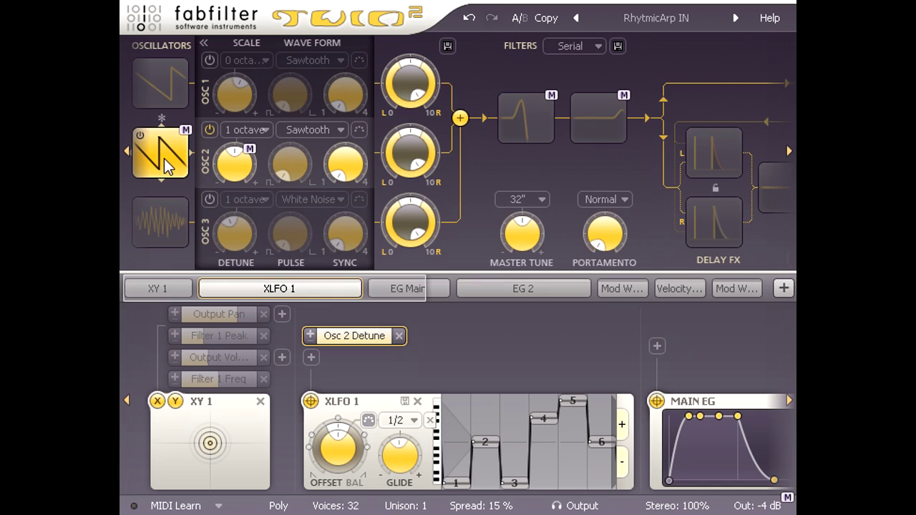
mouse_move(236, 176)
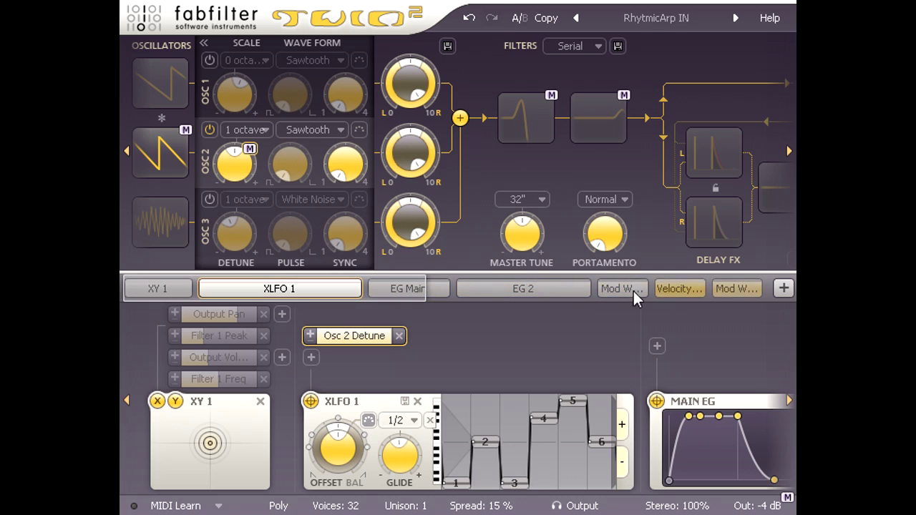
left_click(247, 295)
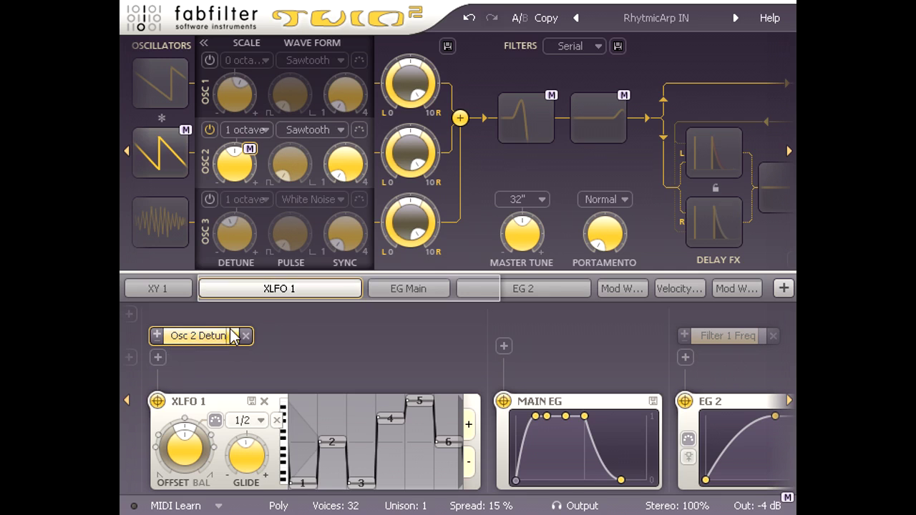
mouse_move(194, 337)
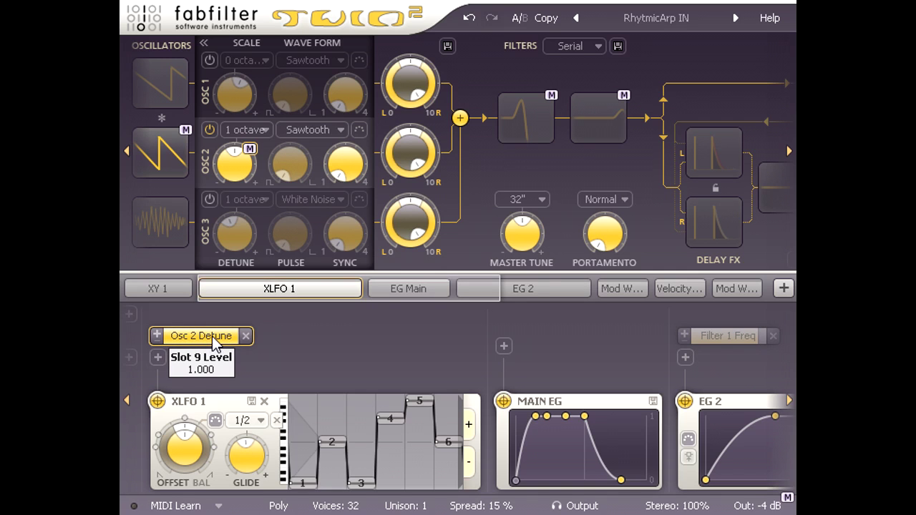
left_click_drag(212, 336, 107, 344)
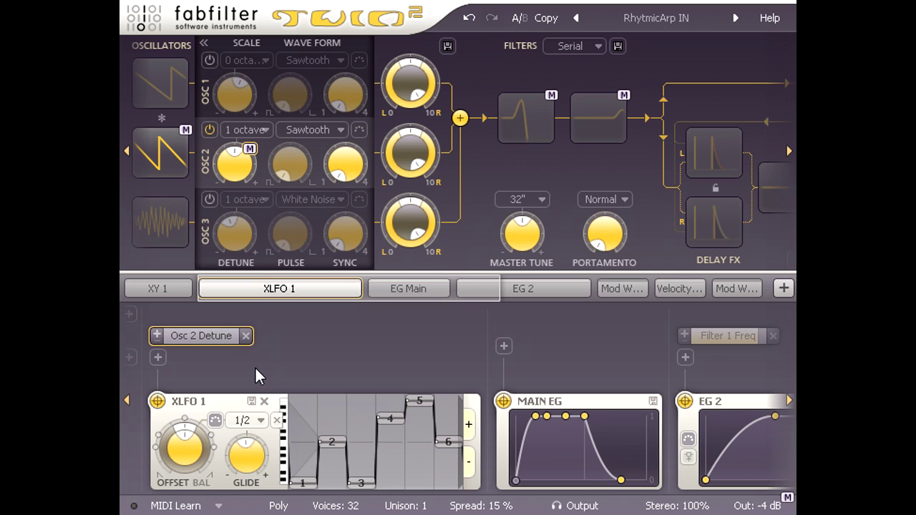
left_click_drag(191, 336, 494, 339)
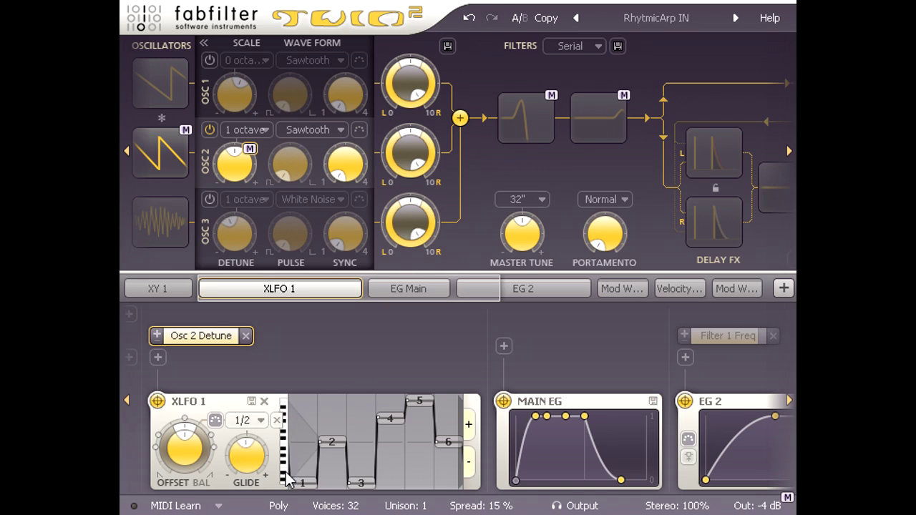
Show value labels on the step graph, raise step 2, and lower steps 4, 5 and 6.
left_click(278, 425)
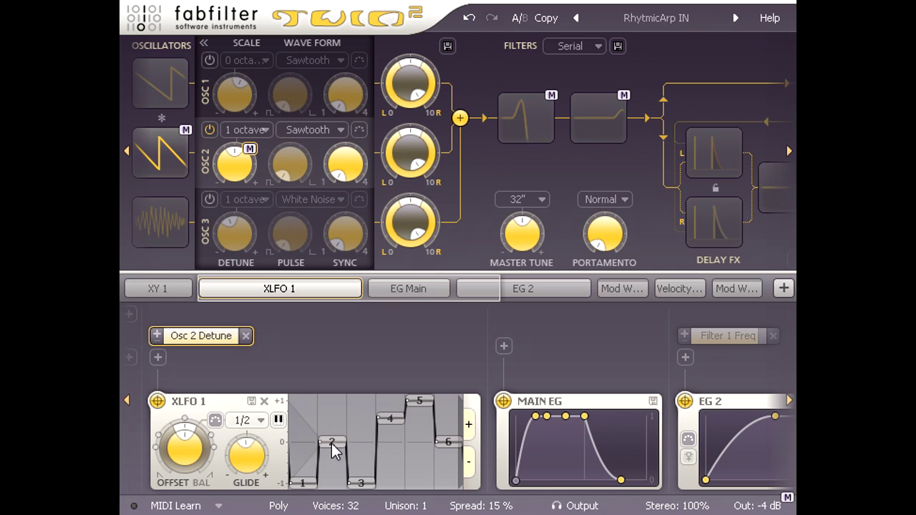
left_click_drag(332, 443, 332, 438)
left_click_drag(392, 420, 417, 410)
left_click_drag(453, 441, 453, 452)
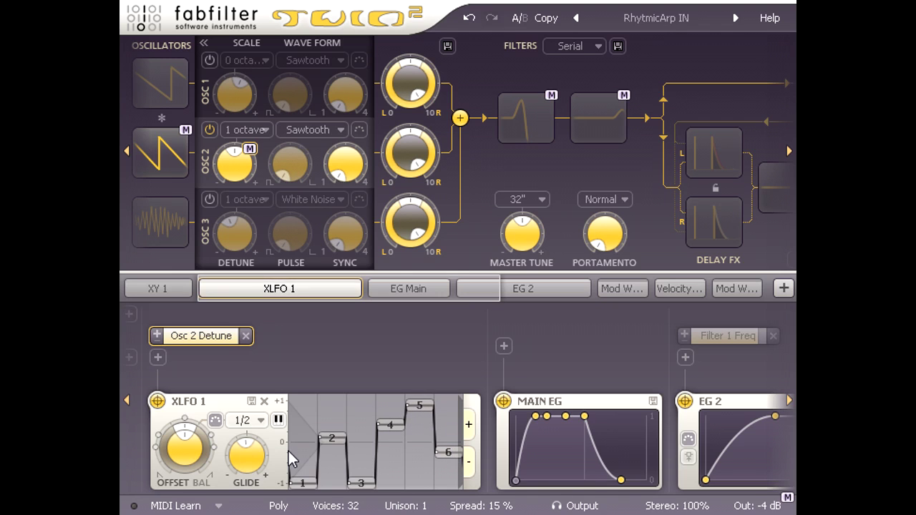
Switch back to the note-key display and raise steps 2, 5 and 6 slightly.
left_click(280, 423)
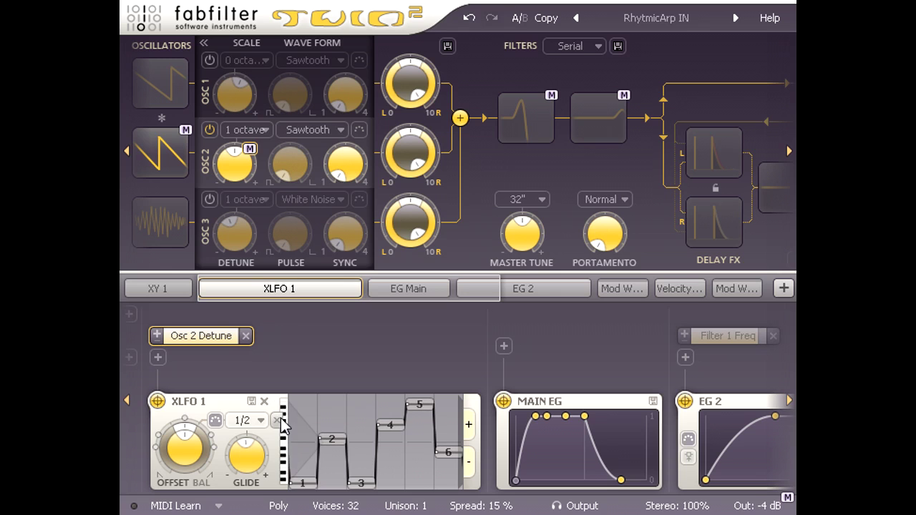
left_click_drag(334, 449, 334, 442)
left_click_drag(426, 403, 427, 387)
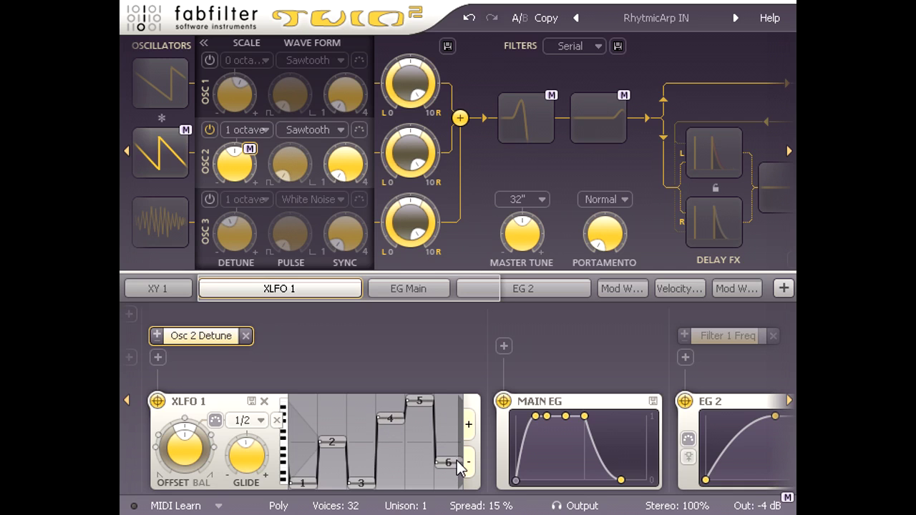
left_click_drag(456, 463, 455, 460)
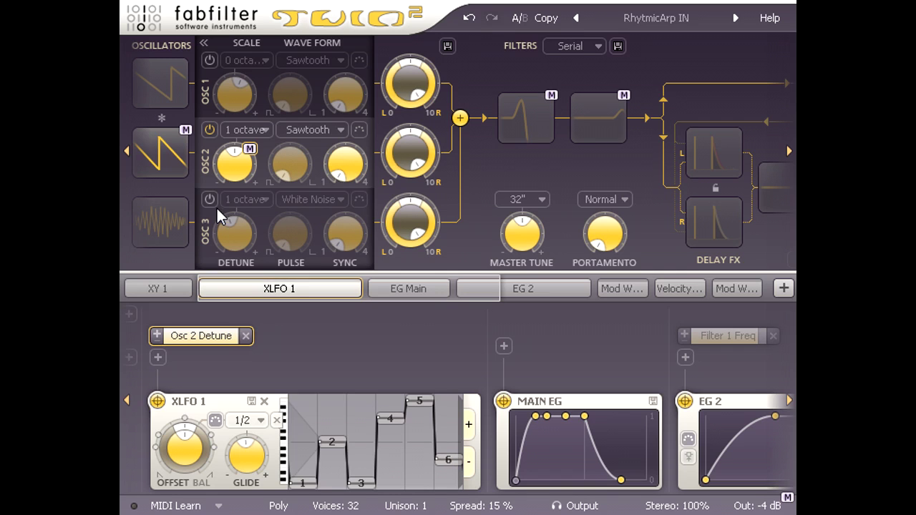
Turn off oscillator 2, turn on noise oscillator 3, and enable the first filter.
left_click(154, 160)
left_click(208, 198)
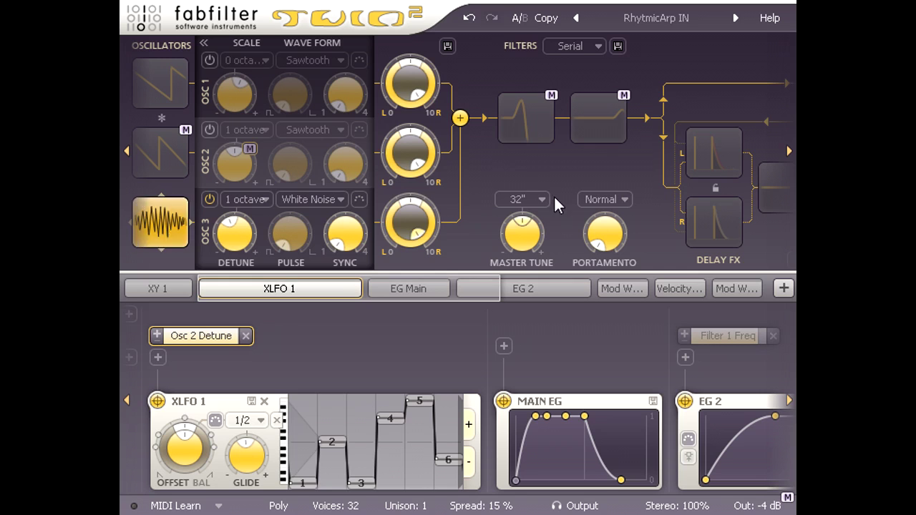
left_click(507, 102)
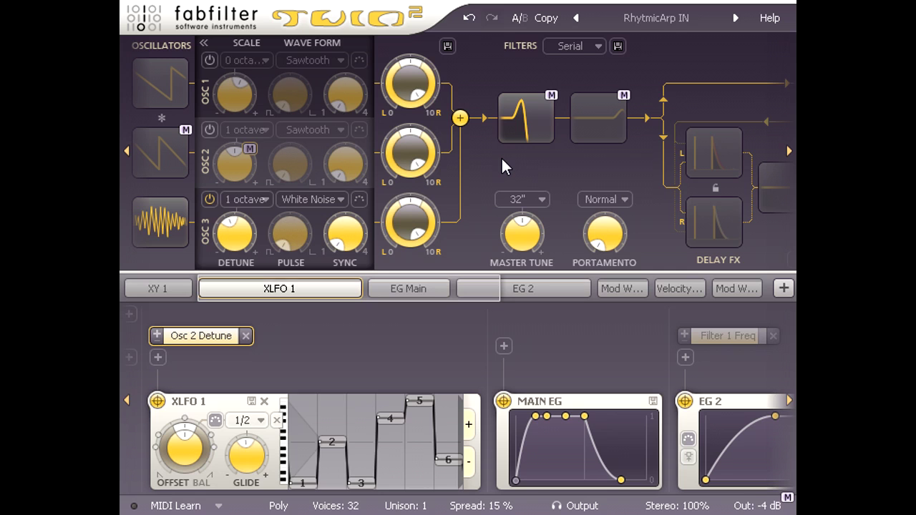
Open the Filter 1 and 2 editor and show XY 1's modulation targets.
left_click(531, 114)
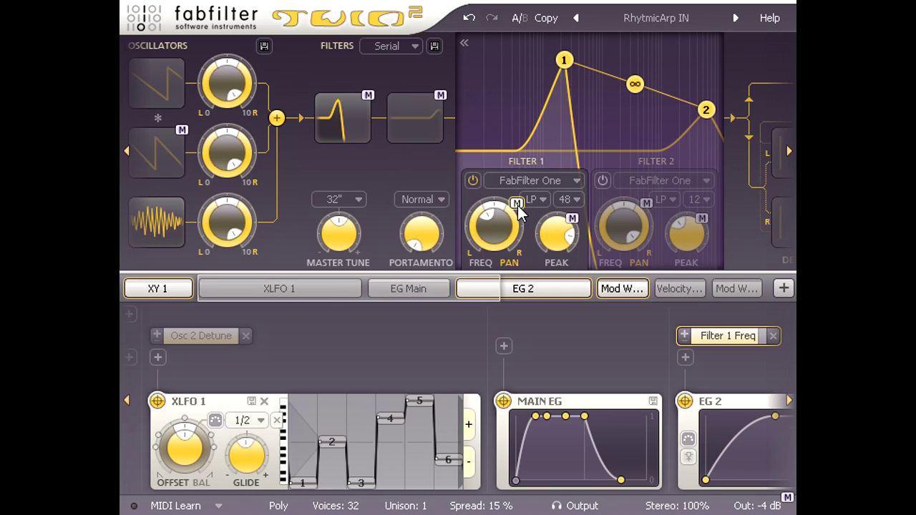
mouse_move(513, 236)
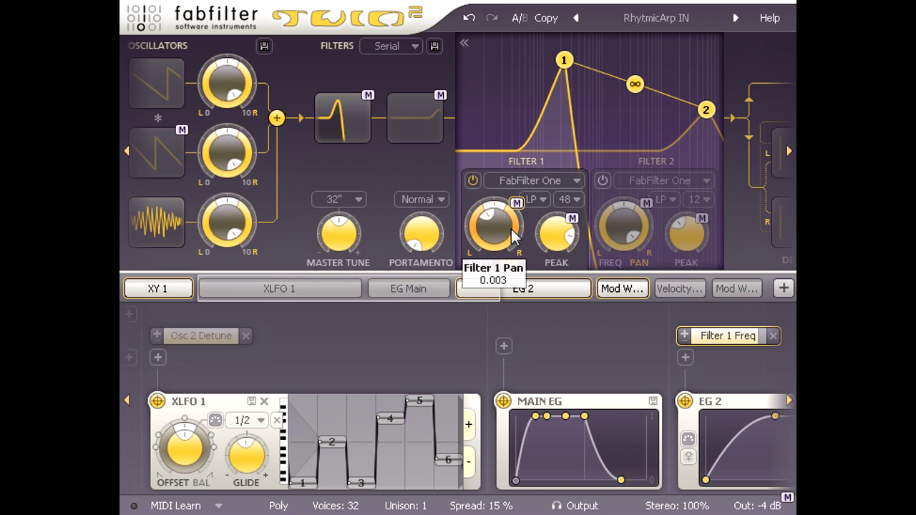
left_click(180, 289)
Adjust XY 1's Filter 1 Freq amount and pad position, then view EG 2's modulation.
mouse_move(207, 382)
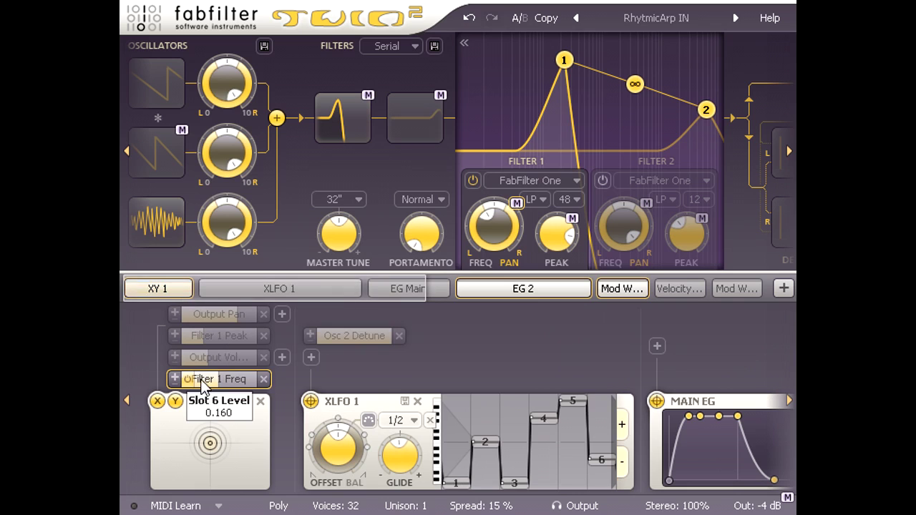
left_click_drag(211, 387, 222, 389)
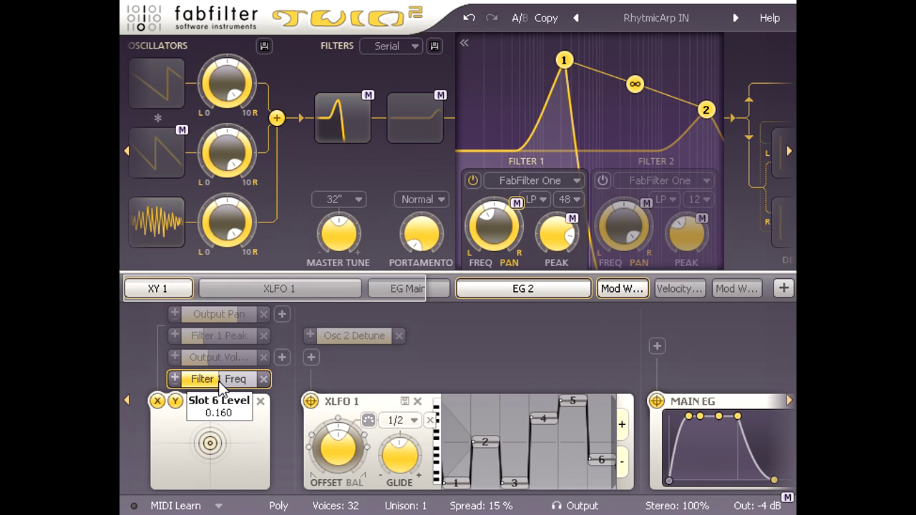
mouse_move(210, 443)
left_mouse_down()
mouse_move(212, 430)
mouse_move(206, 478)
mouse_move(210, 415)
mouse_move(211, 475)
mouse_move(205, 436)
mouse_move(205, 454)
left_mouse_up()
mouse_move(211, 360)
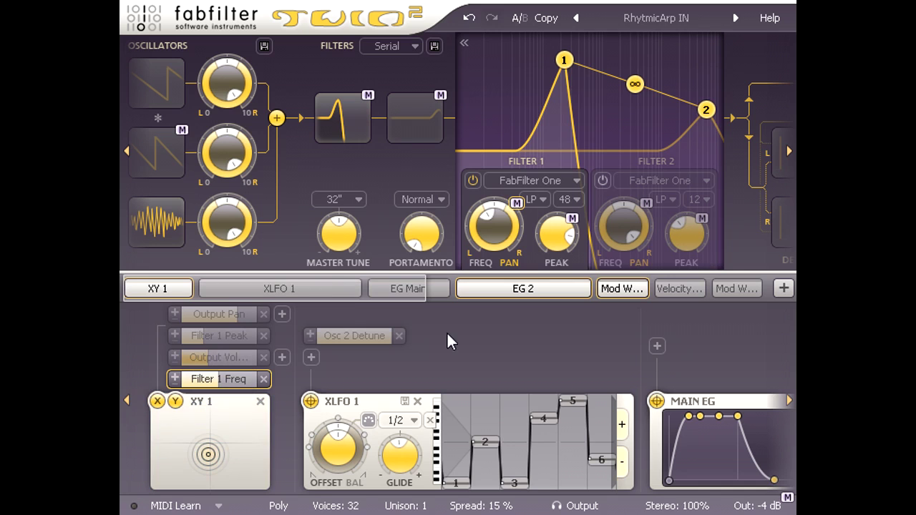
left_click(525, 291)
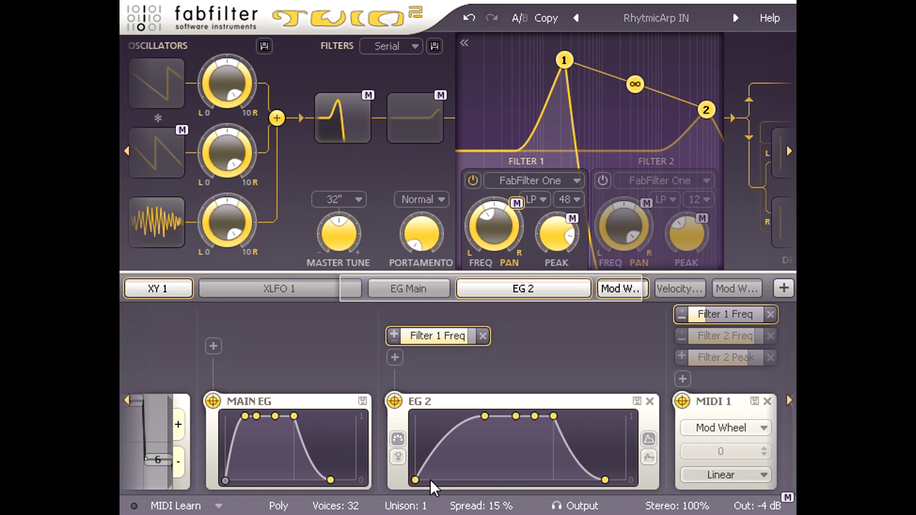
Show the mod wheel source, switch Filter 2 on, and display its Filter 2 Freq routing.
left_click(616, 293)
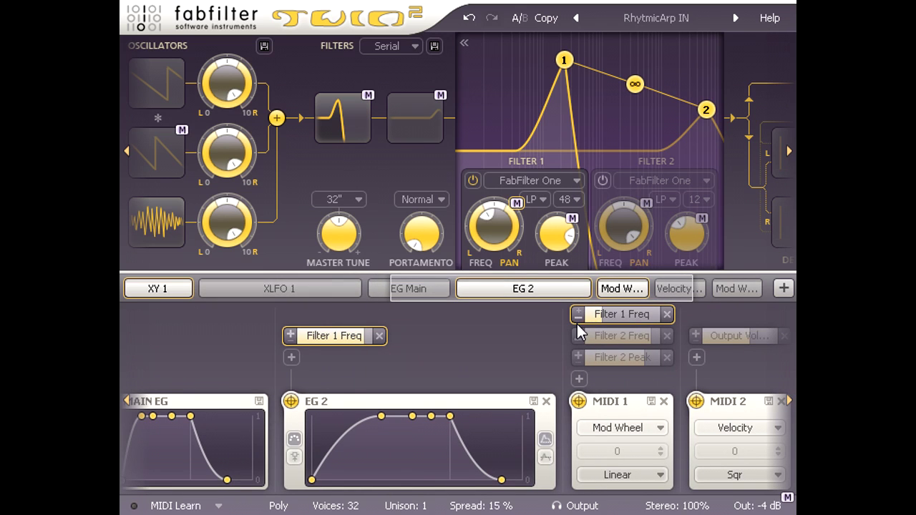
left_click(395, 101)
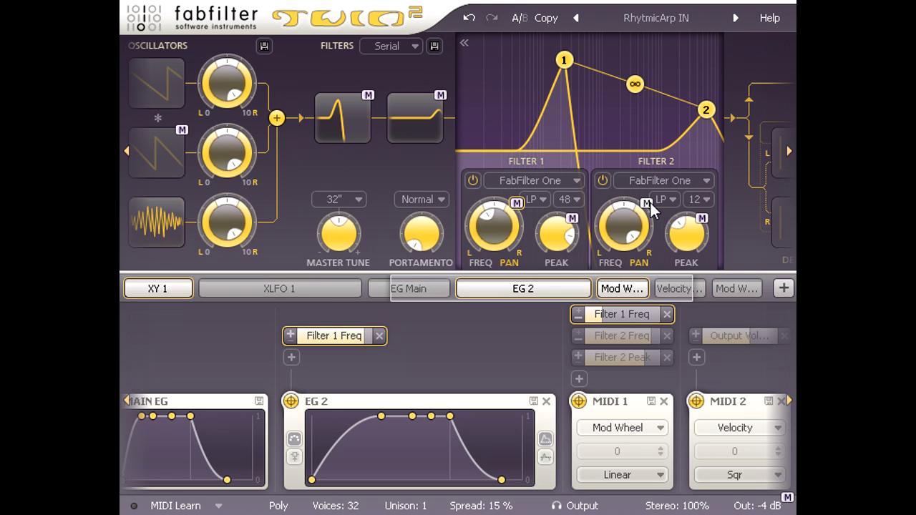
left_click(648, 203)
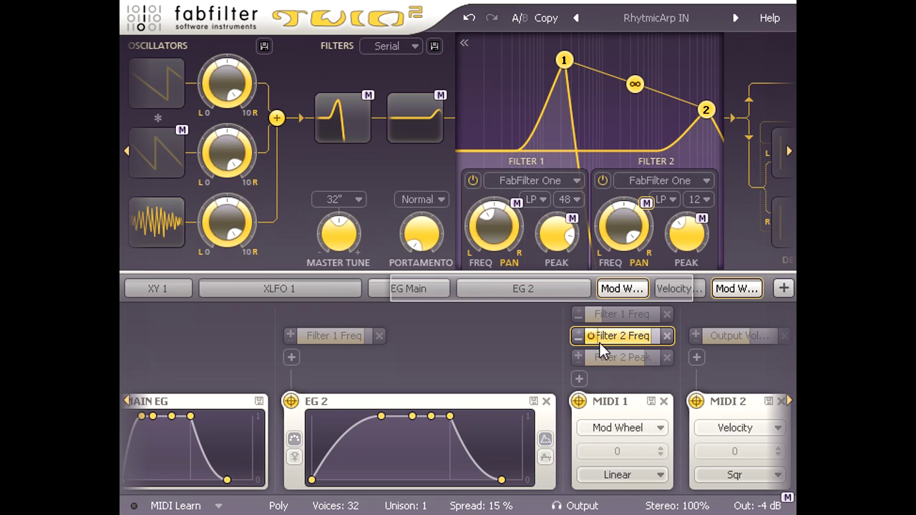
Set the mod wheel's Filter 2 Freq amount to 0.894 and route it to Filter 2 Peak.
left_click_drag(598, 344, 642, 342)
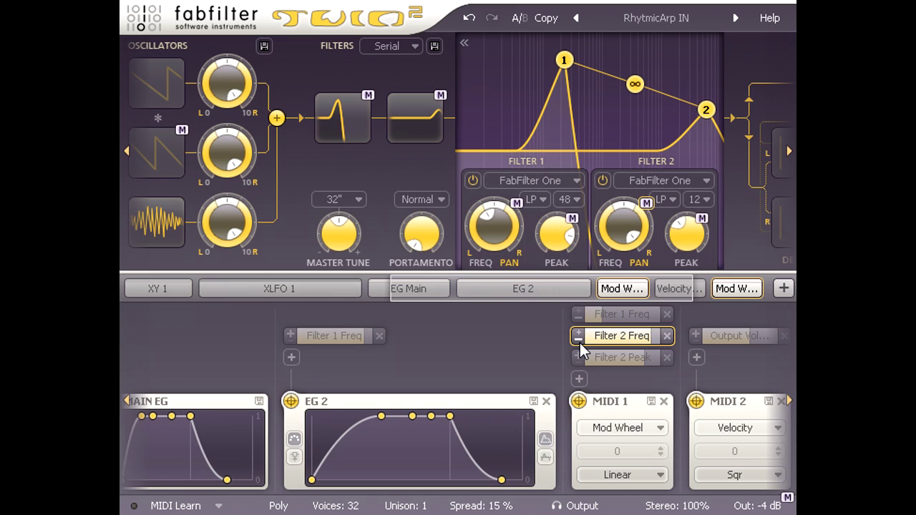
left_click_drag(580, 343, 653, 302)
mouse_move(697, 242)
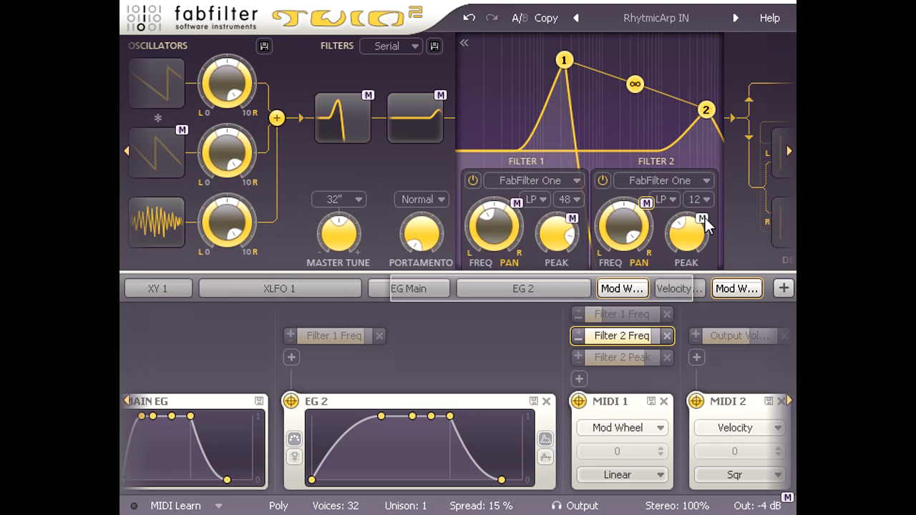
left_click(702, 220)
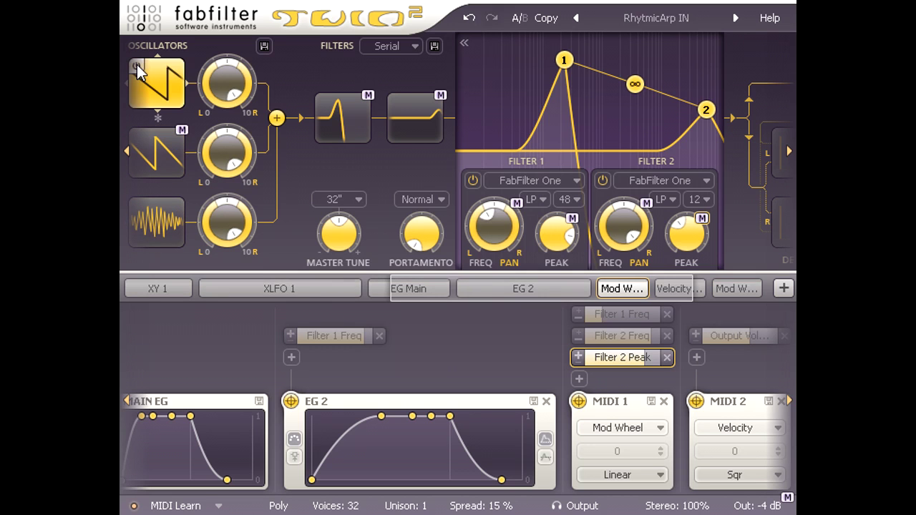
Close the filter editor back to the delay effects and set unison to 2 voices.
left_click(465, 43)
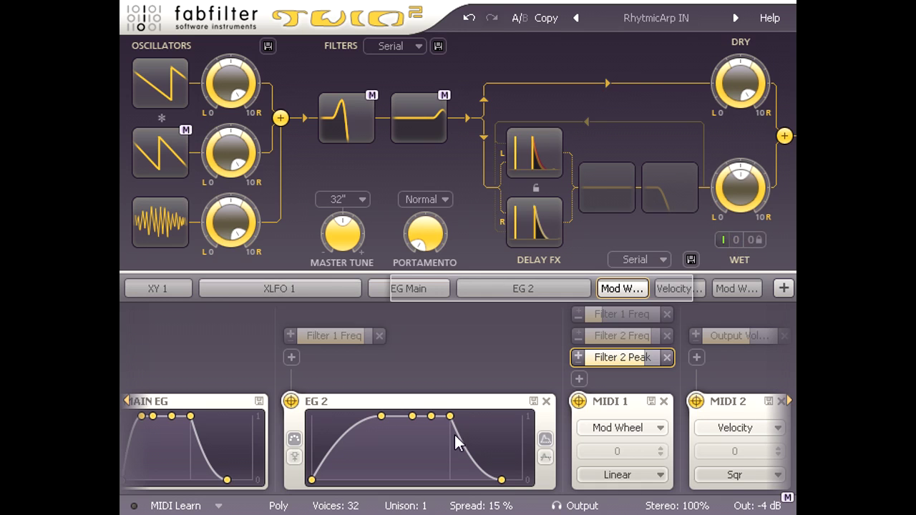
left_click(419, 505)
left_click(420, 299)
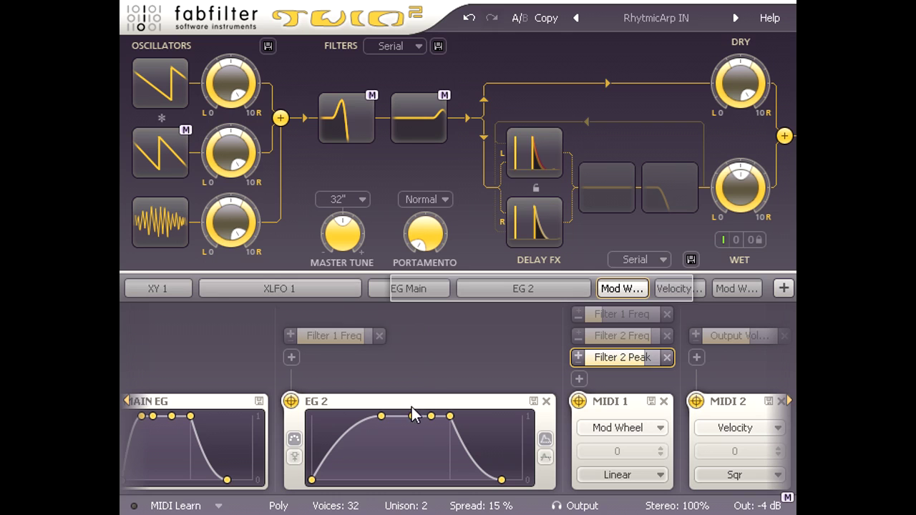
Shorten EG 2's attack to about 2 seconds.
mouse_move(382, 419)
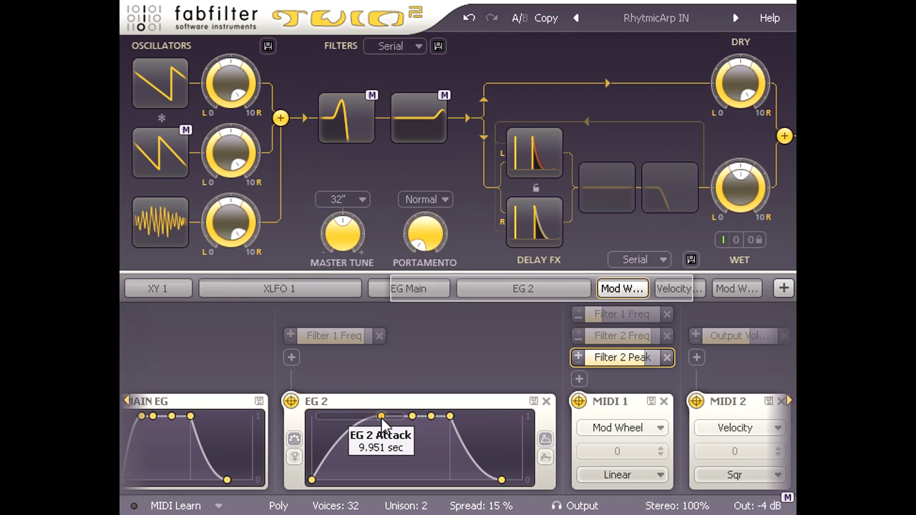
left_click(498, 293)
left_click_drag(482, 418, 443, 422)
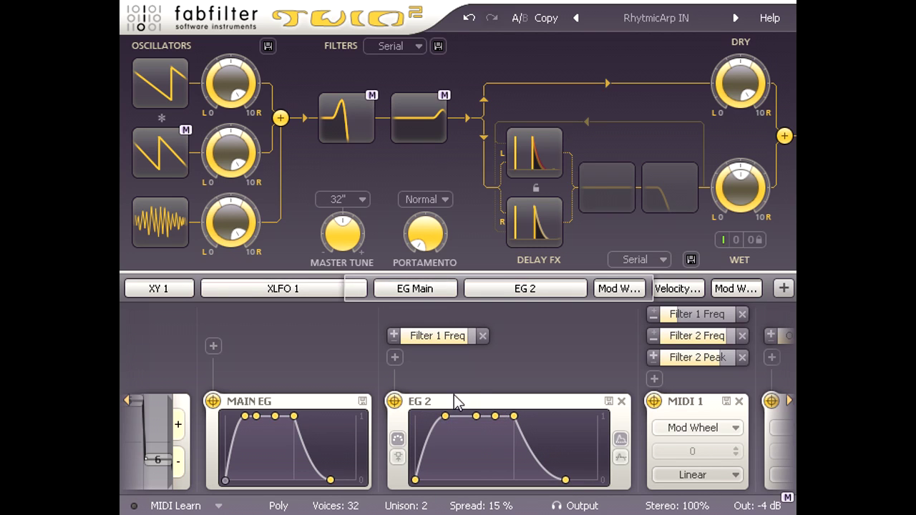
Route XLFO 1 to Filter 2 Freq and raise the new slot's amount to full 1.000.
left_click(323, 295)
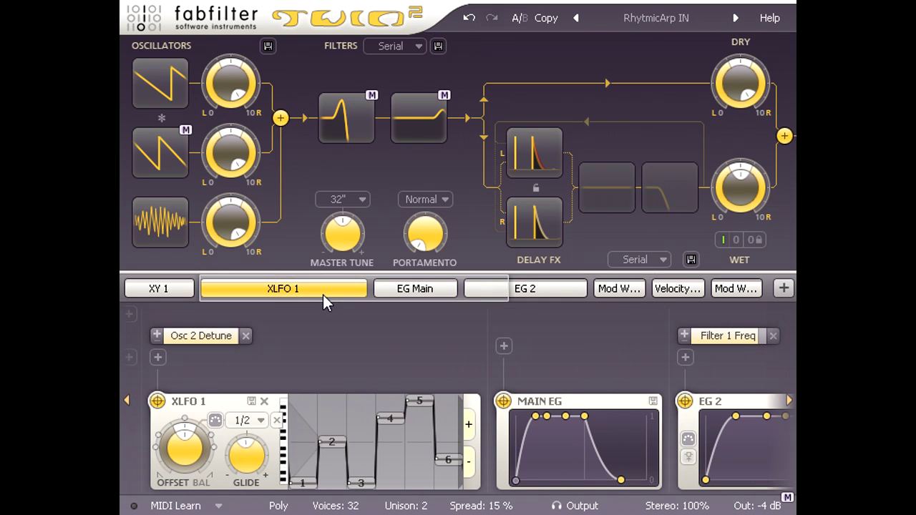
left_click_drag(156, 401, 634, 223)
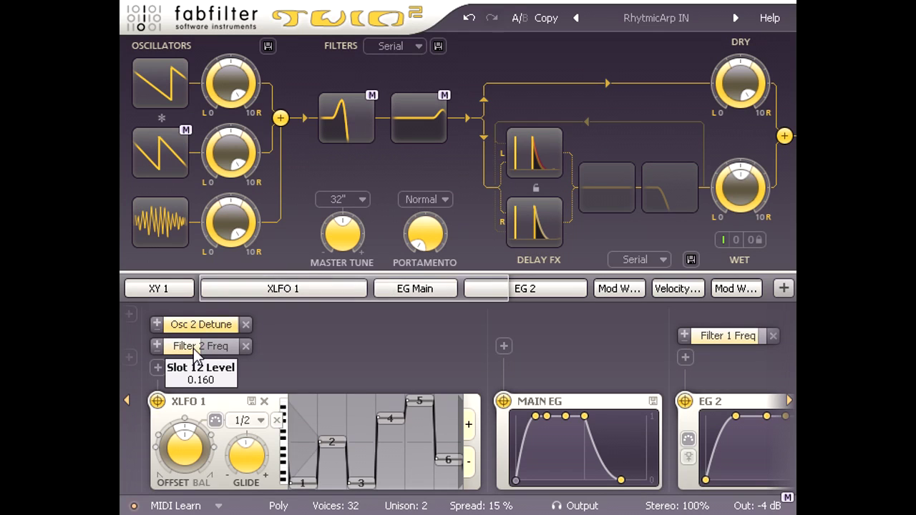
left_click_drag(191, 350, 342, 340)
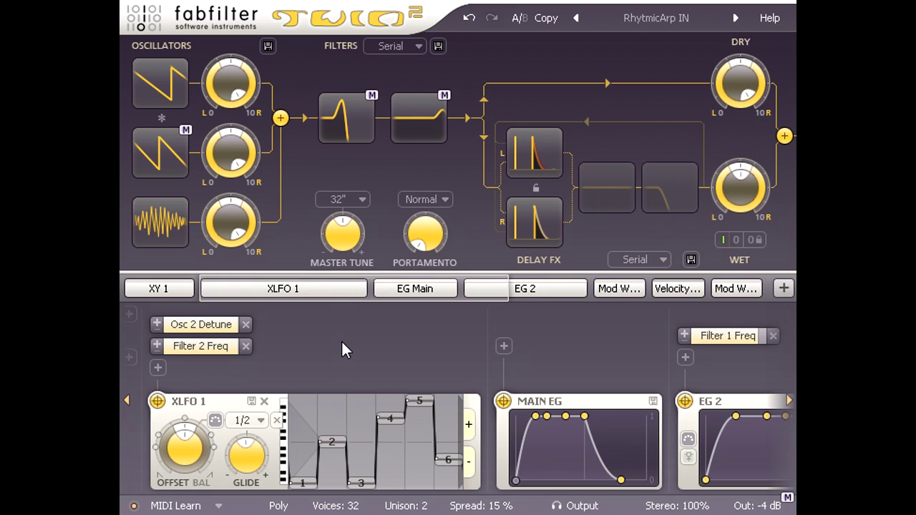